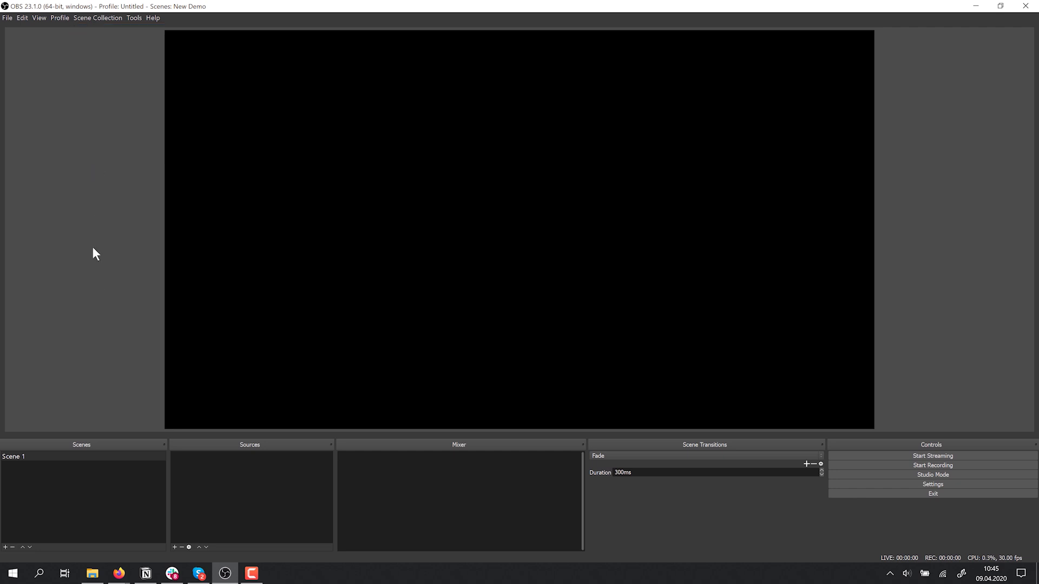
# Add an Audio Input Capture source named Mic to Scene 1, using the Microphone (Realtek(R) Audio) device.
pyautogui.click(67, 455)
pyautogui.click(175, 545)
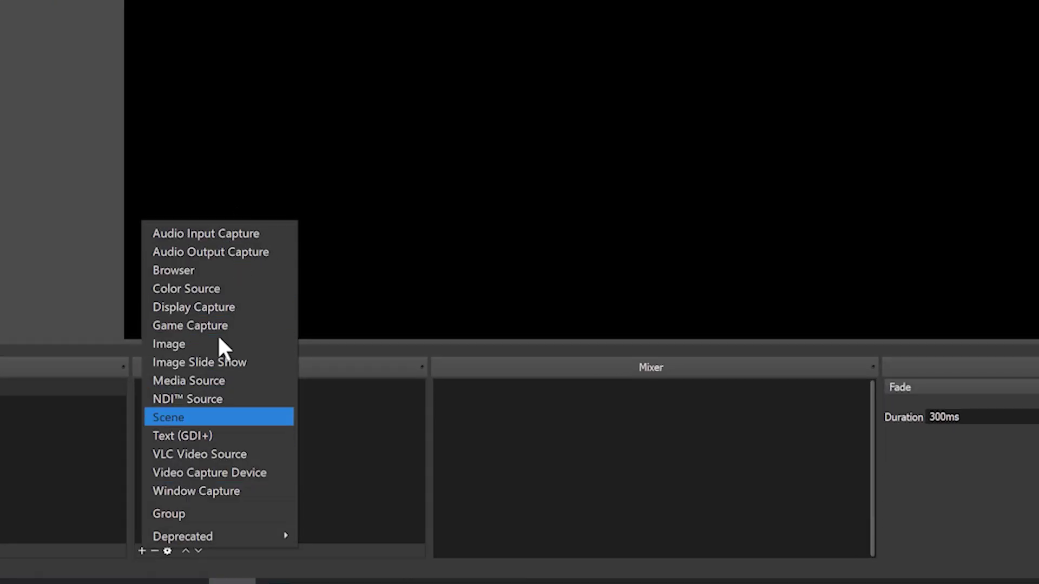
pyautogui.click(239, 242)
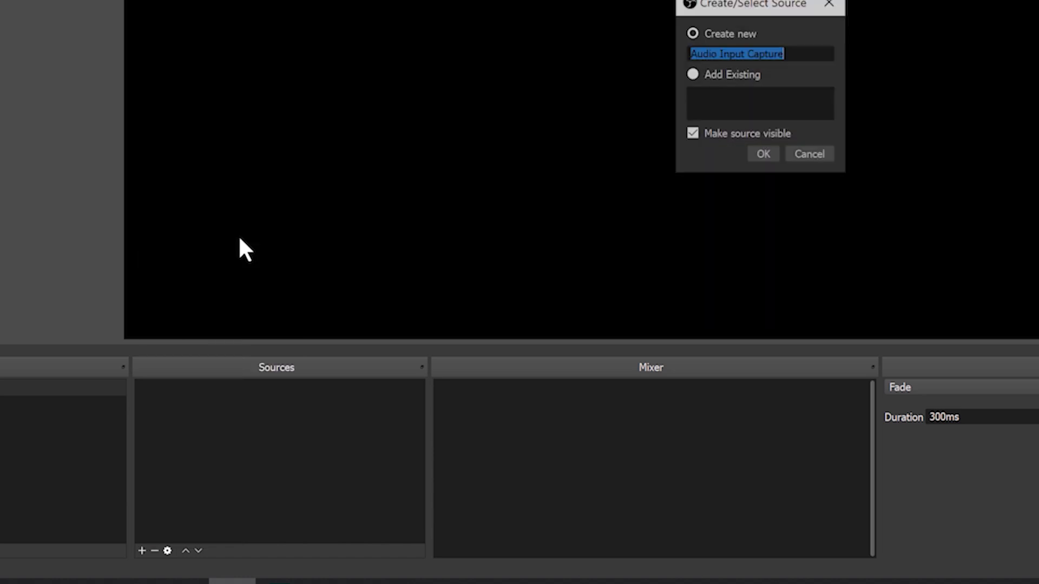
pyautogui.write('Mic')
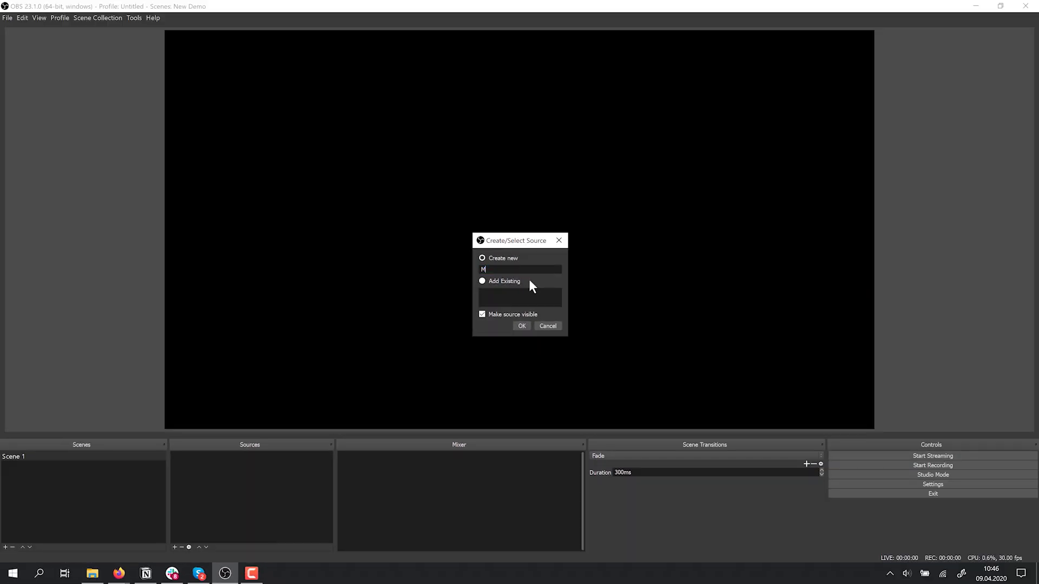
pyautogui.click(523, 325)
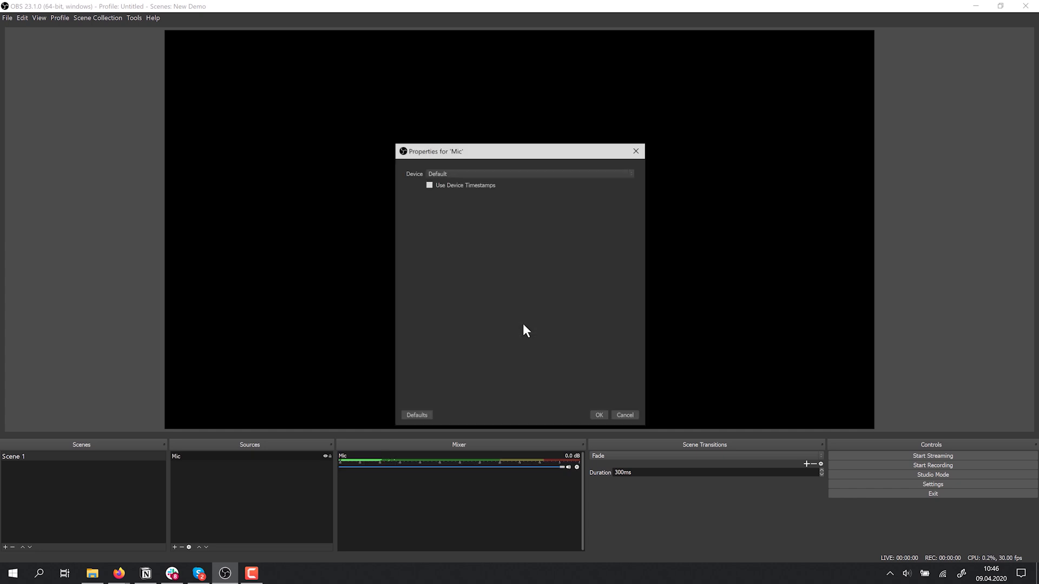
pyautogui.click(495, 172)
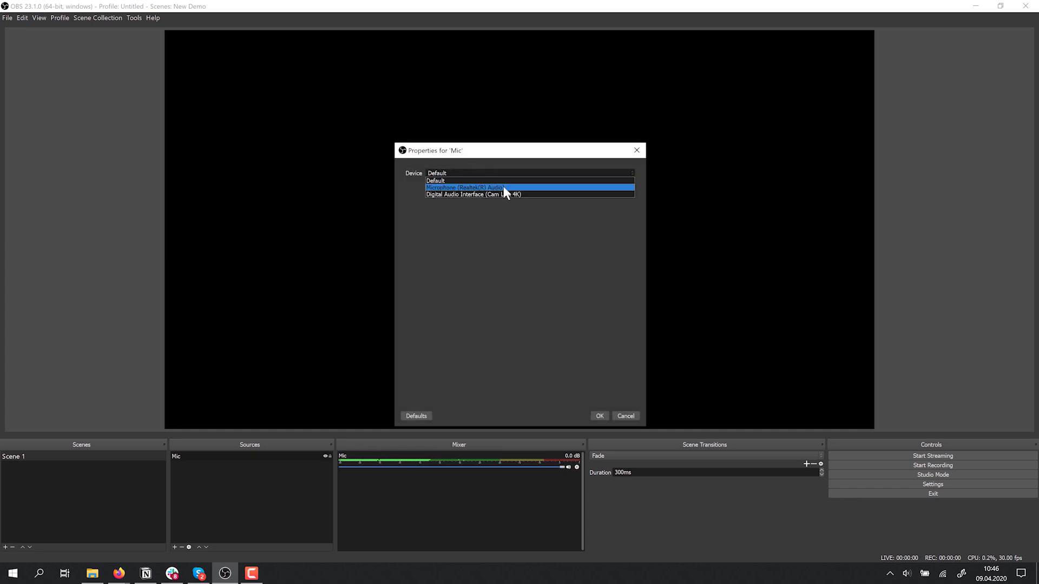
pyautogui.click(507, 188)
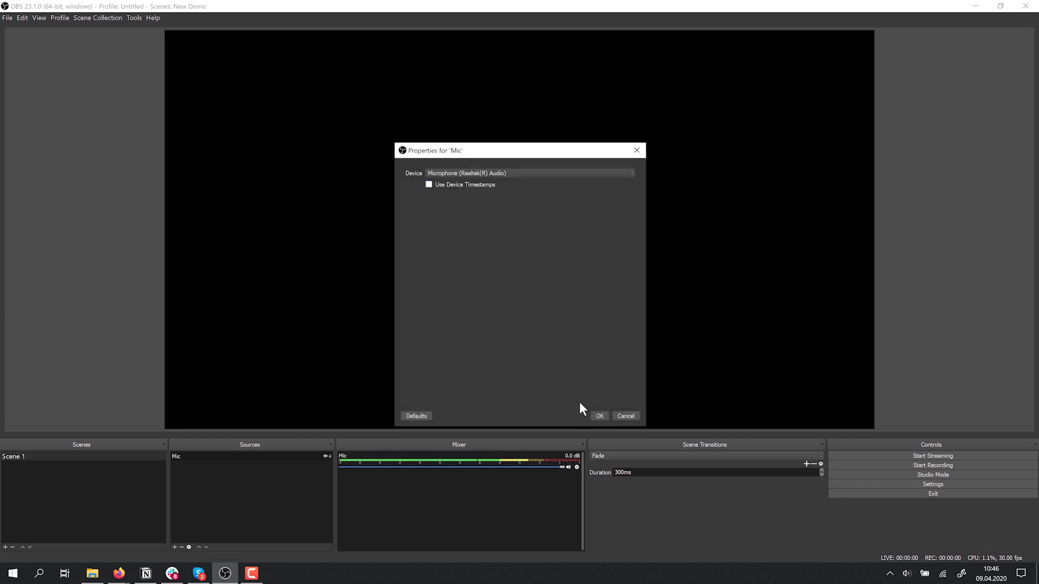
pyautogui.click(599, 416)
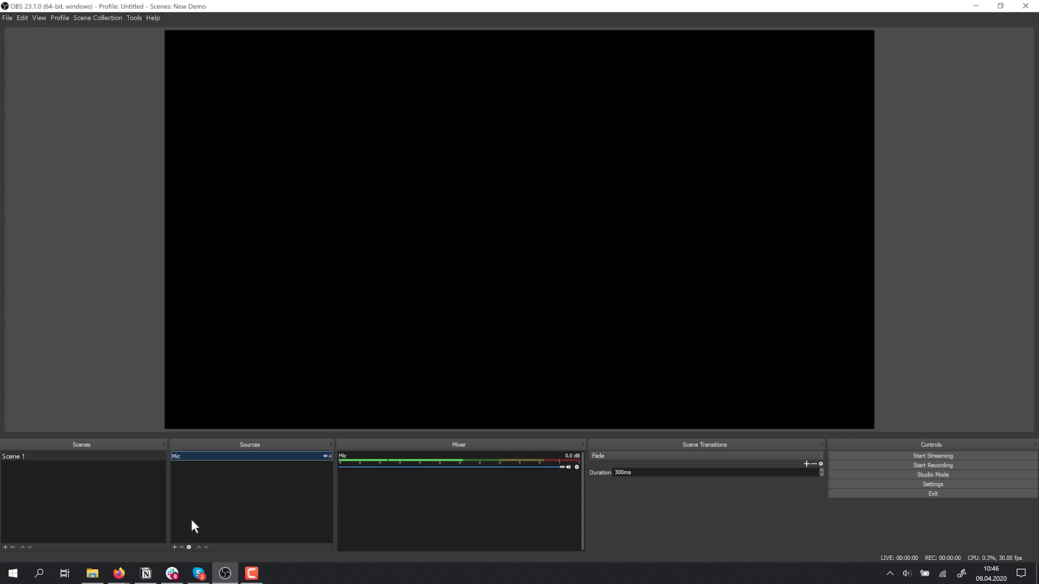
# Add a Video Capture Device source named Cam to Scene 1, using the Cam Link 4K device.
pyautogui.click(174, 548)
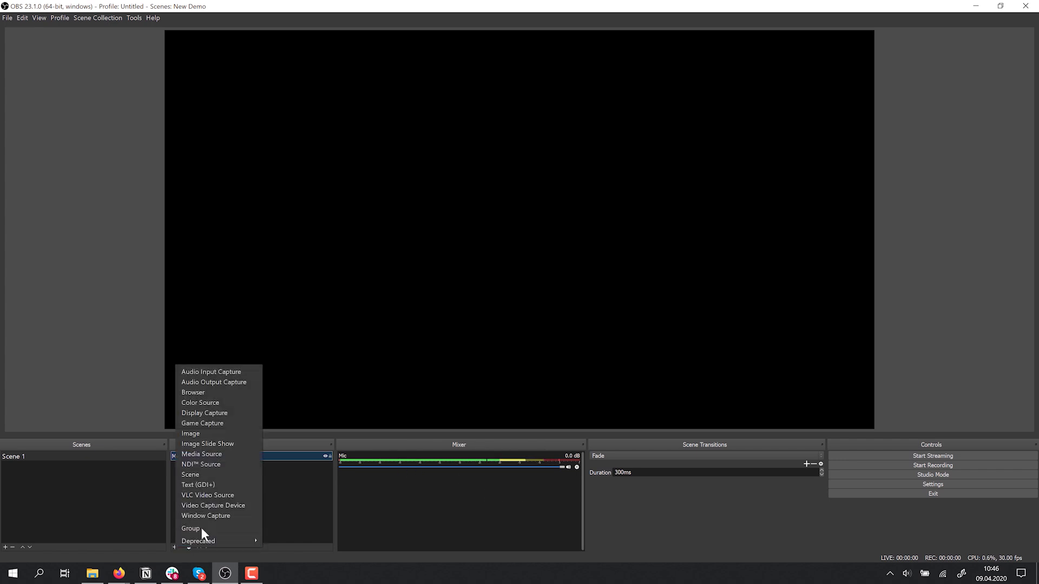
pyautogui.click(218, 505)
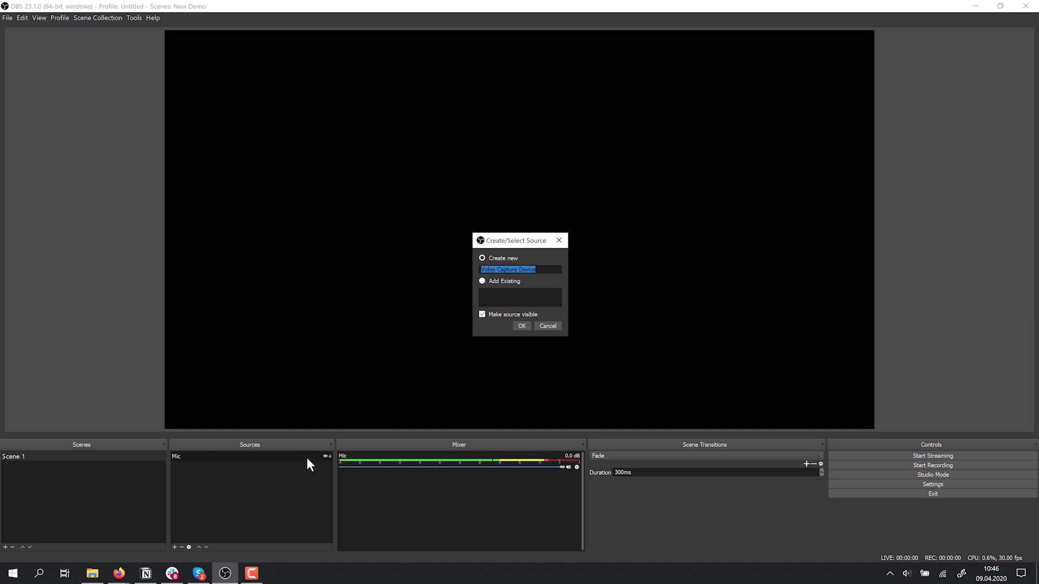
pyautogui.write('Cam')
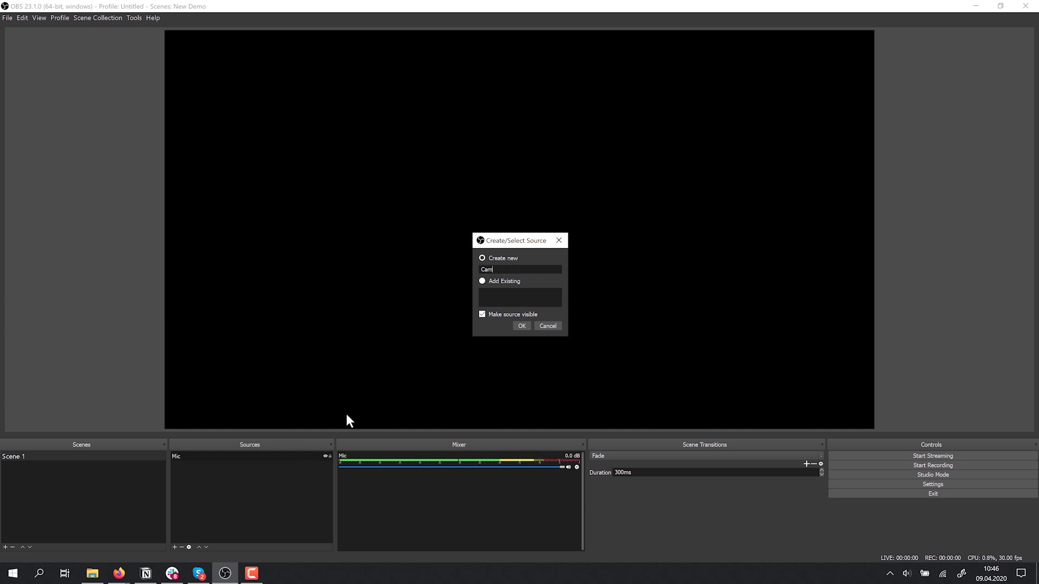
pyautogui.click(522, 325)
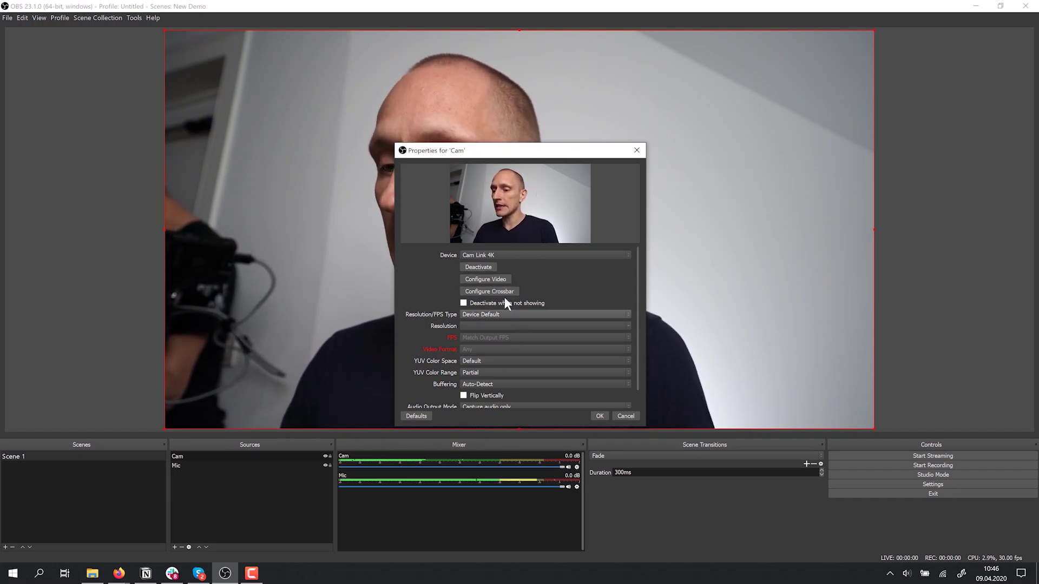
pyautogui.click(542, 255)
pyautogui.click(542, 255)
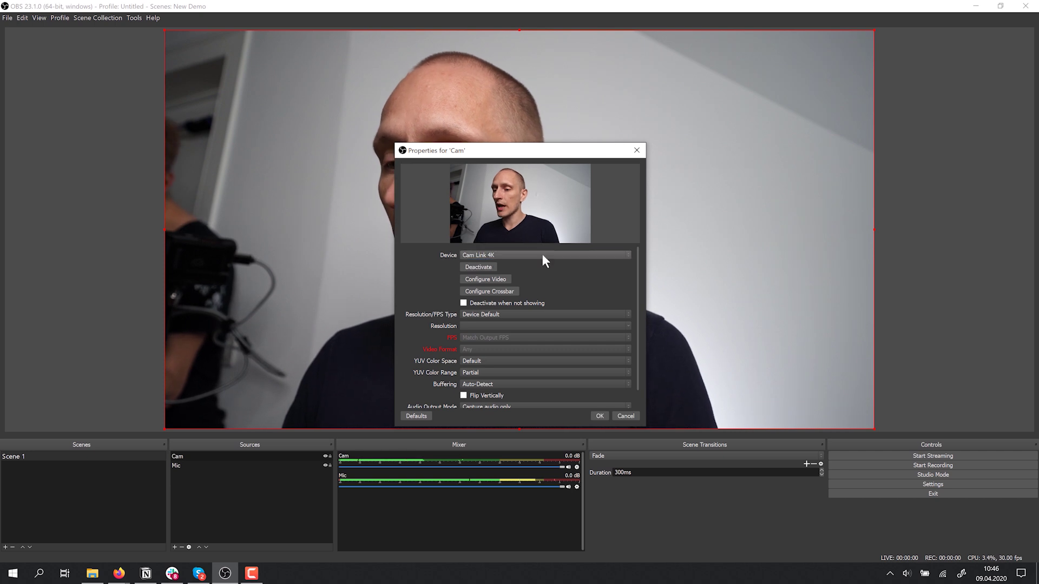
pyautogui.click(599, 417)
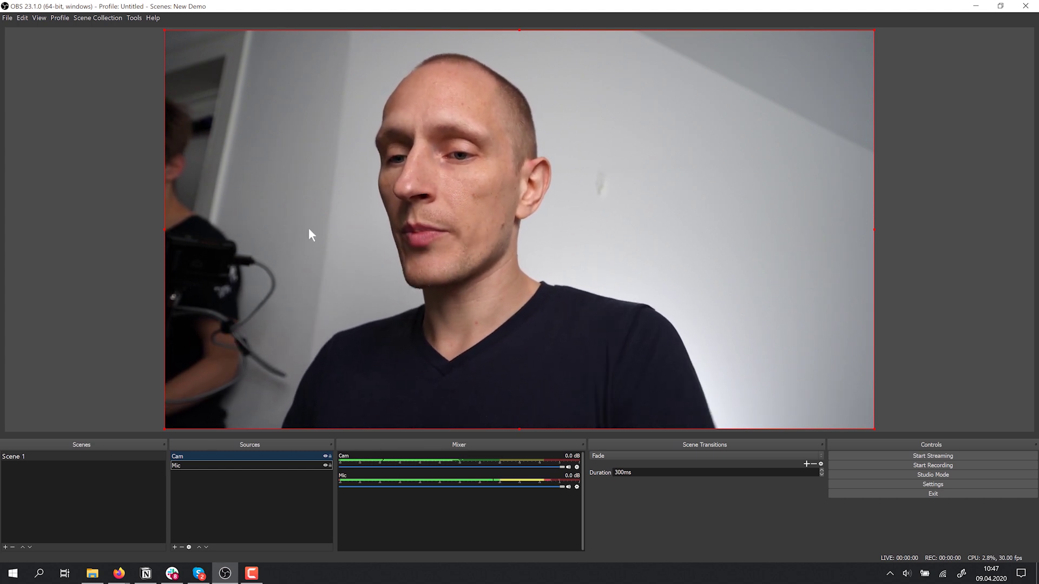
# Crop both sides of the Cam picture and fit it, scaled down, into the left half of the canvas.
pyautogui.moveTo(534, 152)
pyautogui.mouseDown()
pyautogui.moveTo(591, 213)
pyautogui.moveTo(621, 169)
pyautogui.moveTo(531, 128)
pyautogui.moveTo(529, 137)
pyautogui.mouseUp()
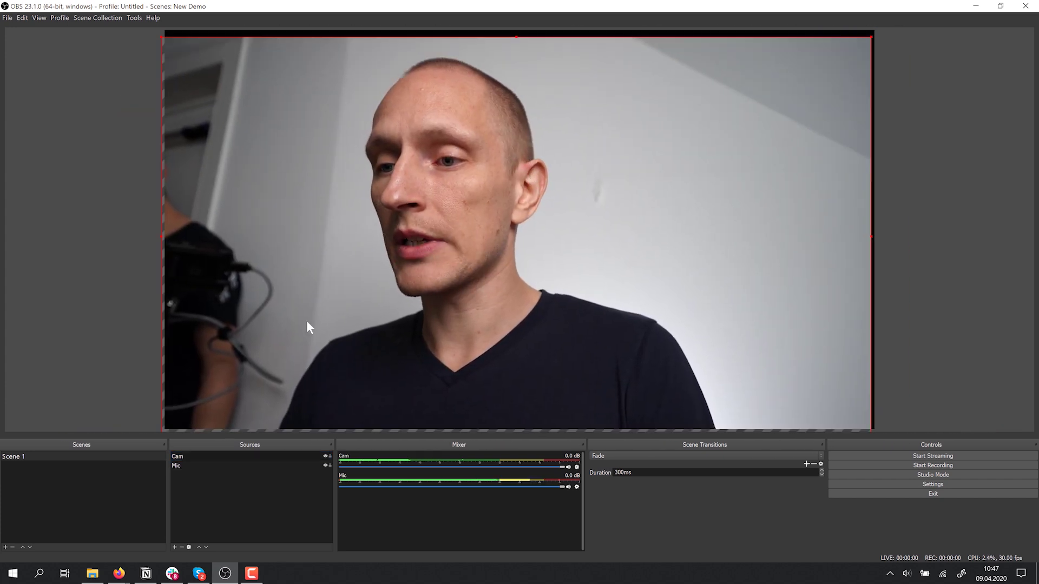
pyautogui.moveTo(162, 37); pyautogui.dragTo(250, 82)
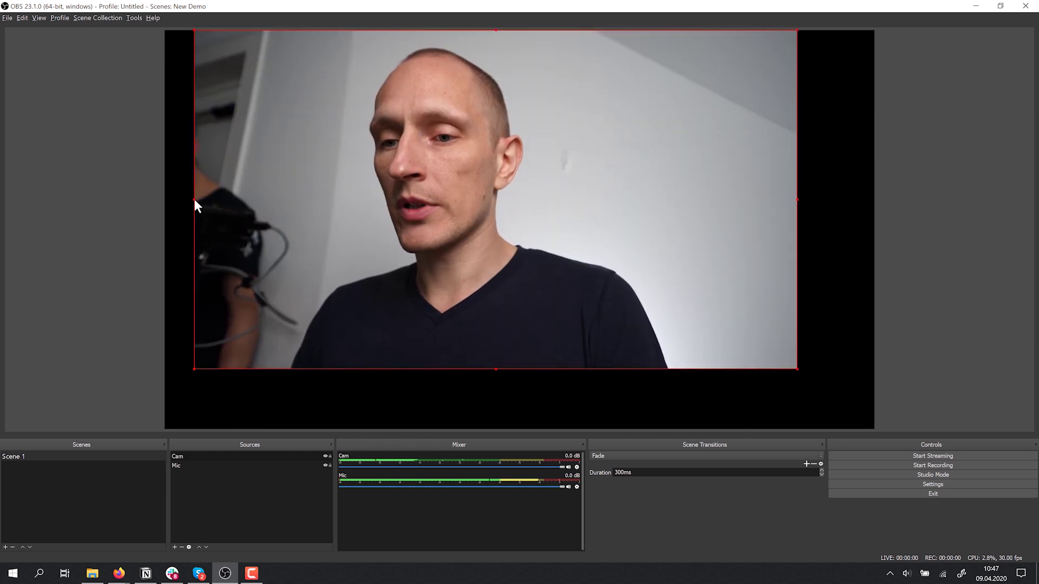
pyautogui.moveTo(194, 199); pyautogui.dragTo(295, 202)
pyautogui.click(805, 187)
pyautogui.moveTo(634, 199); pyautogui.dragTo(553, 226)
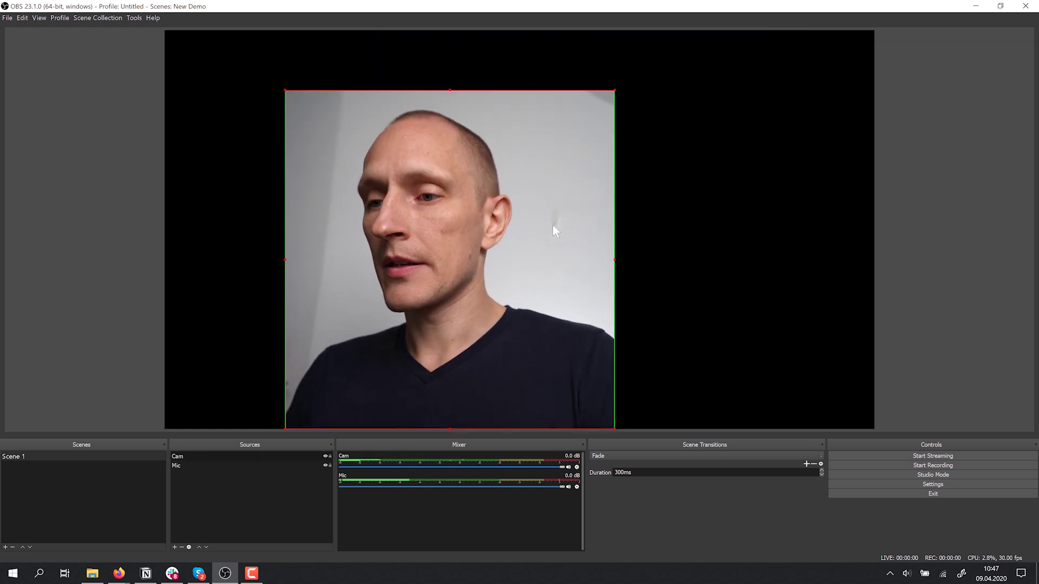
pyautogui.moveTo(617, 93); pyautogui.dragTo(459, 149)
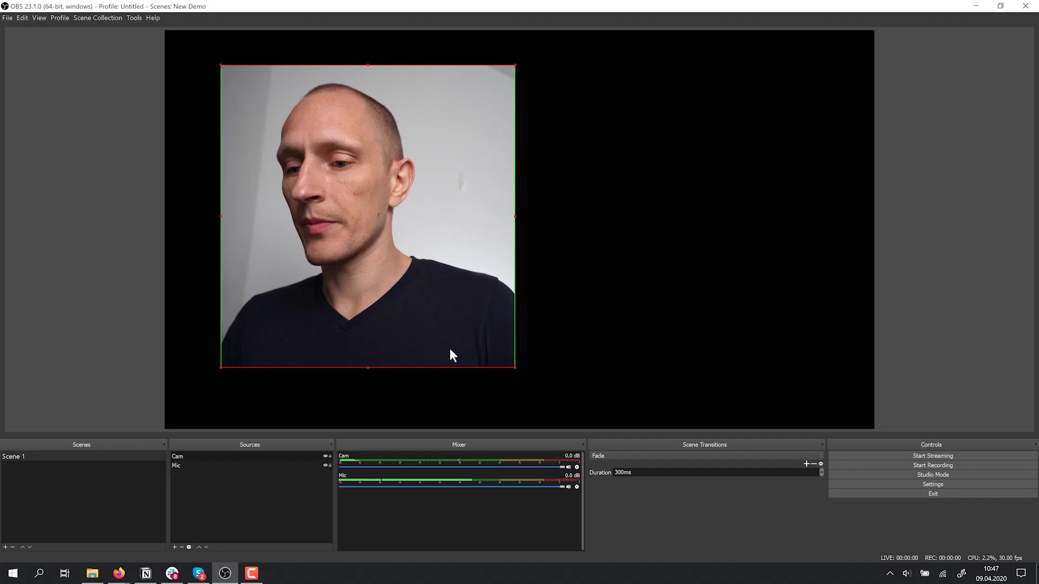
# Add an Image source named Background with DSC00092-1.jpg from the Pictures\Sofia\selected folder.
pyautogui.click(175, 547)
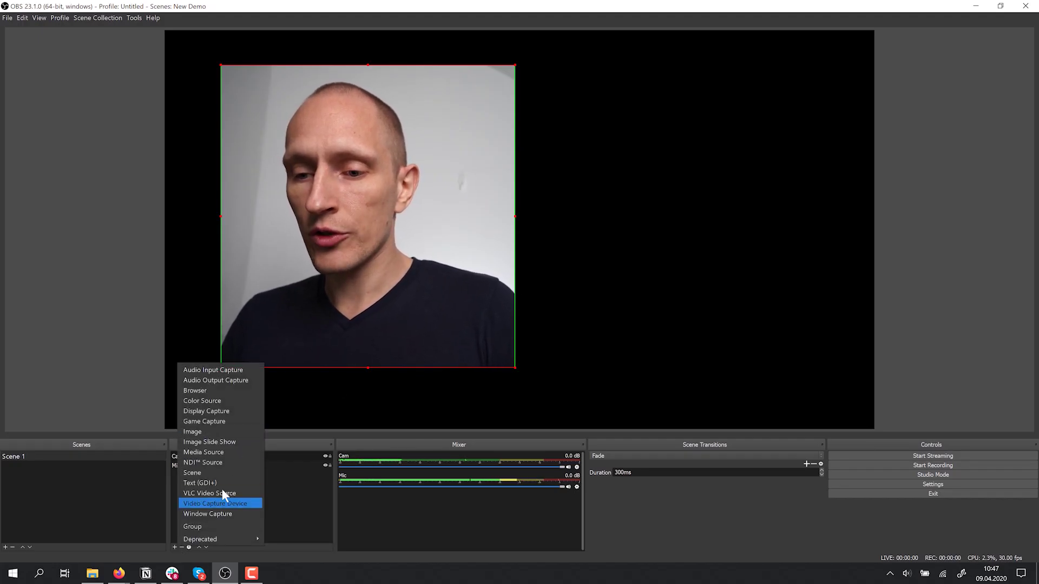
pyautogui.click(228, 431)
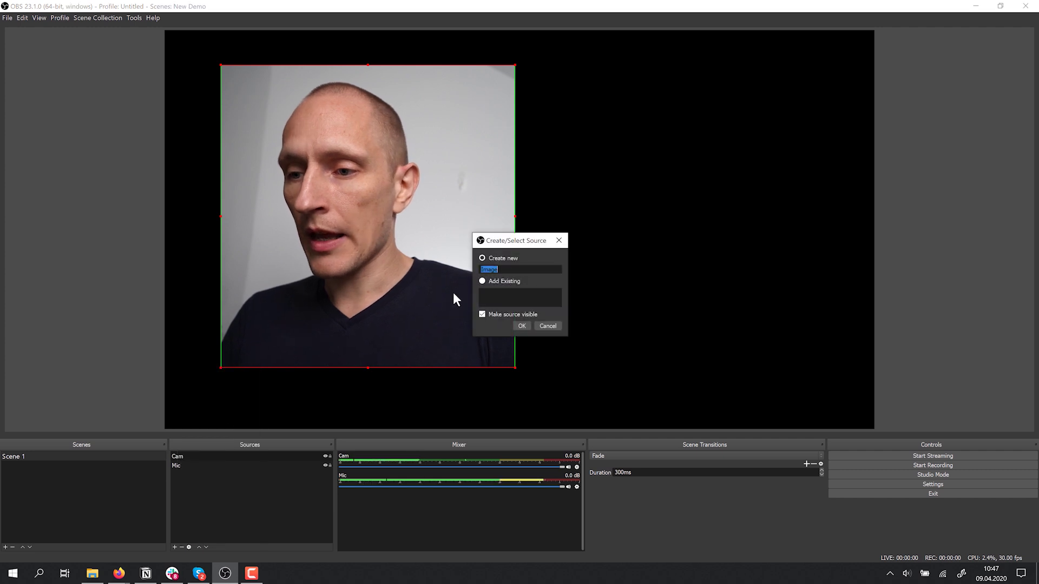
pyautogui.write('Background')
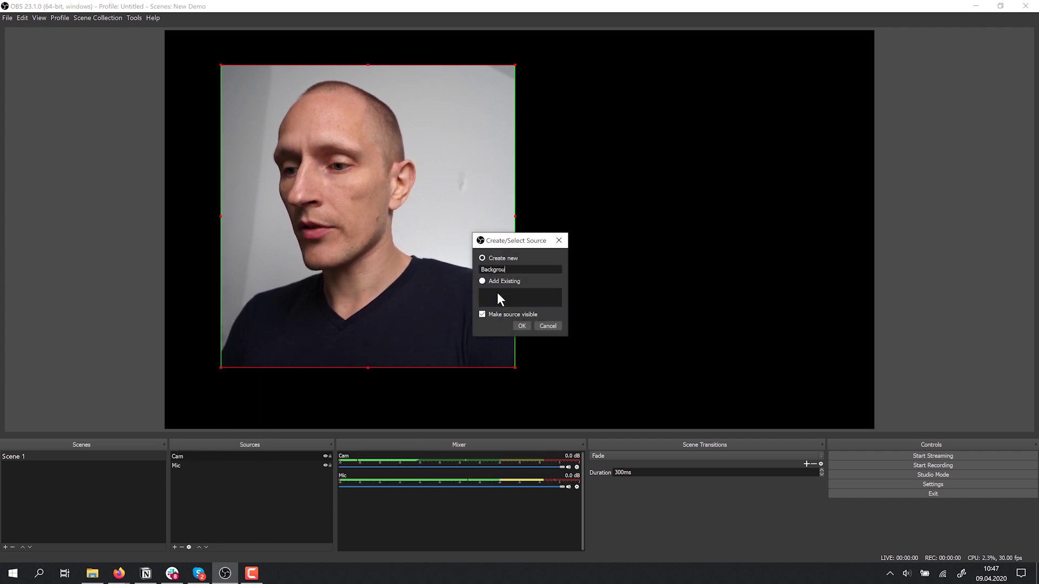
pyautogui.click(522, 326)
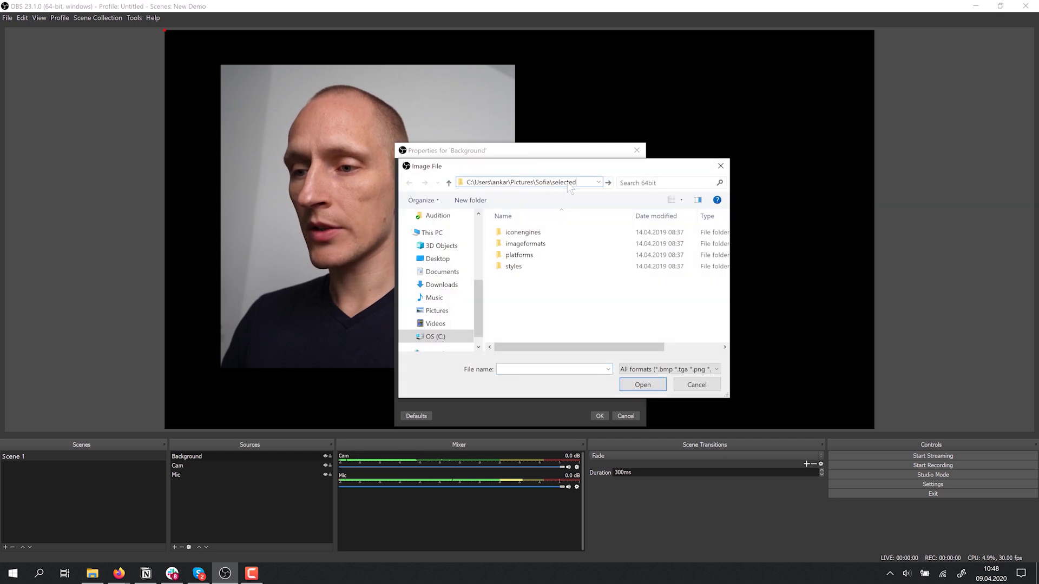
pyautogui.press('Return')
pyautogui.scroll(-3, 650, 255)
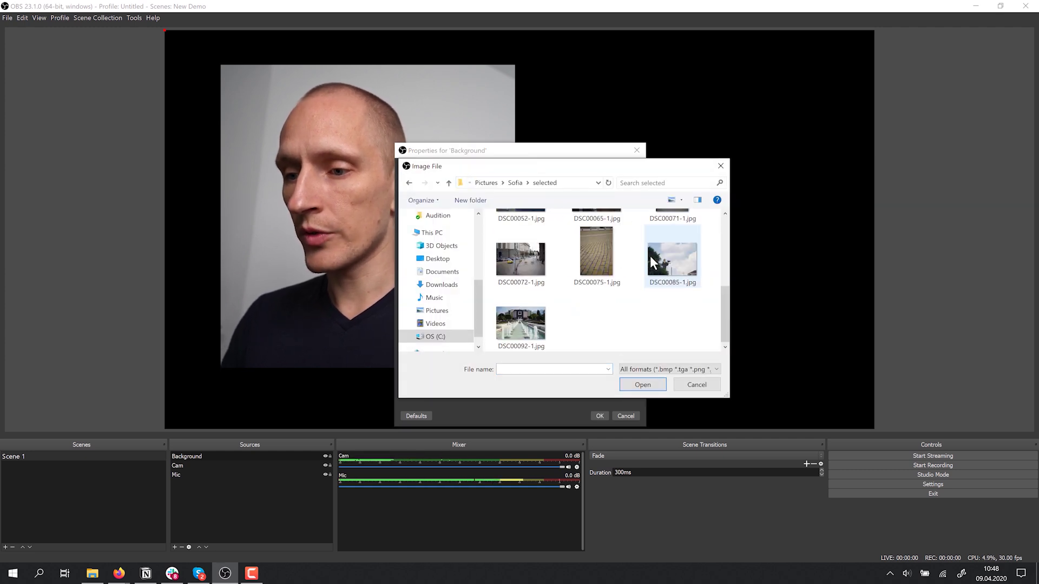
pyautogui.click(642, 385)
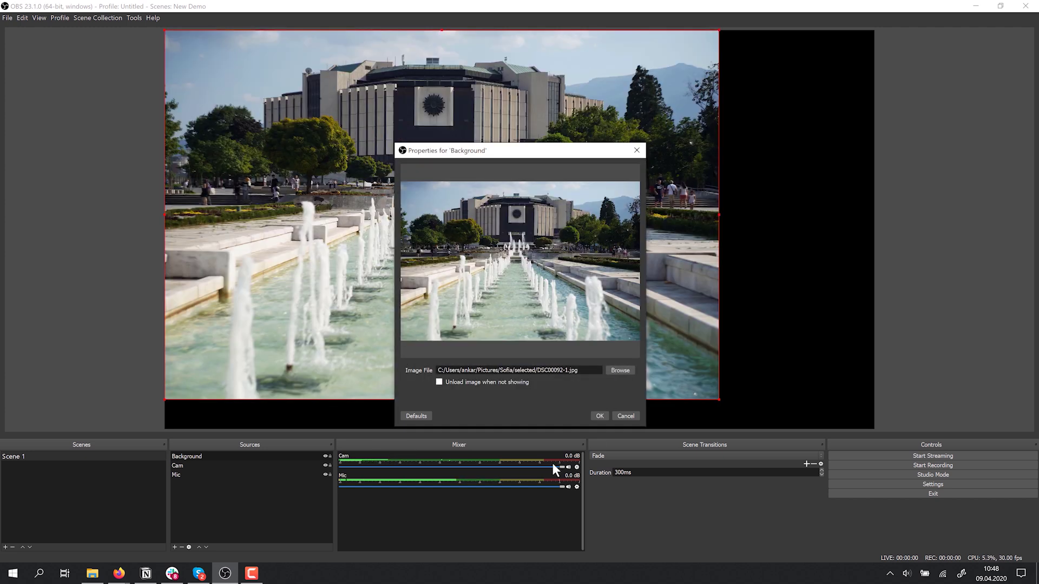
pyautogui.click(600, 416)
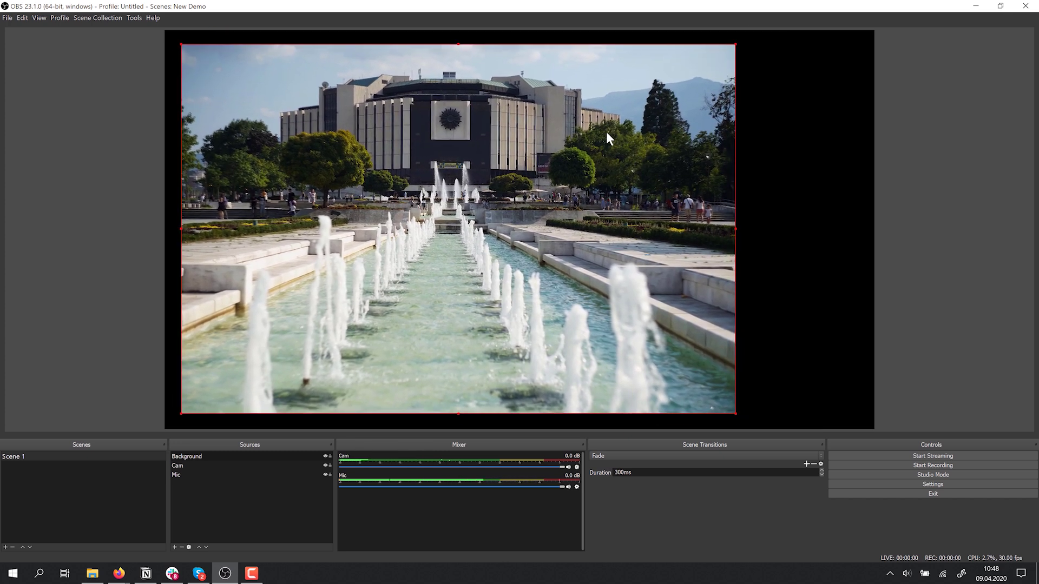
# Enlarge and reposition the Background image until it covers the whole canvas.
pyautogui.moveTo(607, 131)
pyautogui.mouseDown()
pyautogui.moveTo(614, 122)
pyautogui.moveTo(659, 161)
pyautogui.moveTo(613, 149)
pyautogui.mouseUp()
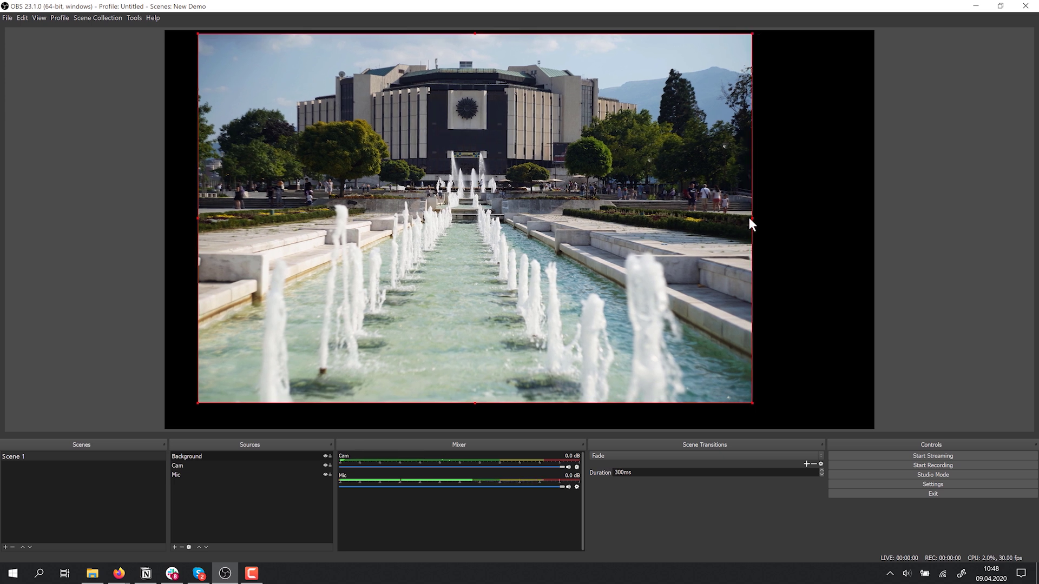
pyautogui.moveTo(751, 219); pyautogui.dragTo(685, 201)
pyautogui.moveTo(851, 252); pyautogui.dragTo(885, 254)
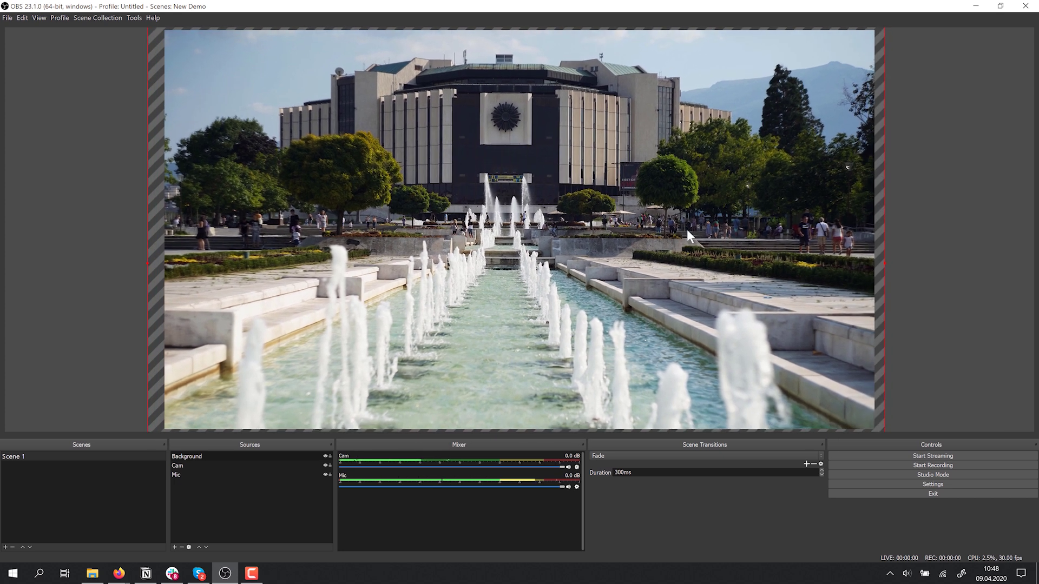
# Move the Background source below Cam and Mic in the stacking order, and nudge the Cam picture slightly up and right.
pyautogui.click(185, 456)
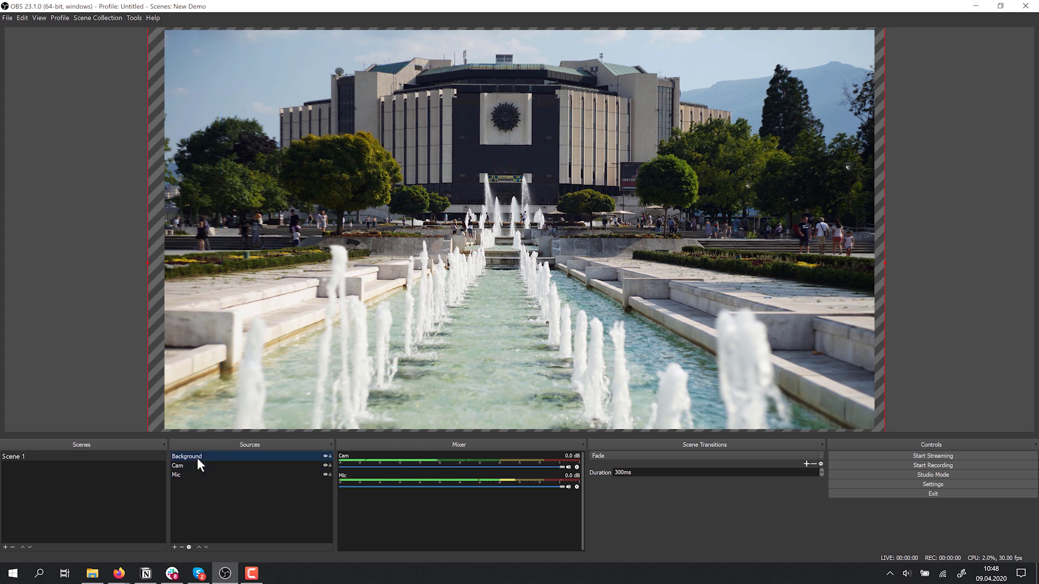
pyautogui.moveTo(214, 454); pyautogui.dragTo(209, 476)
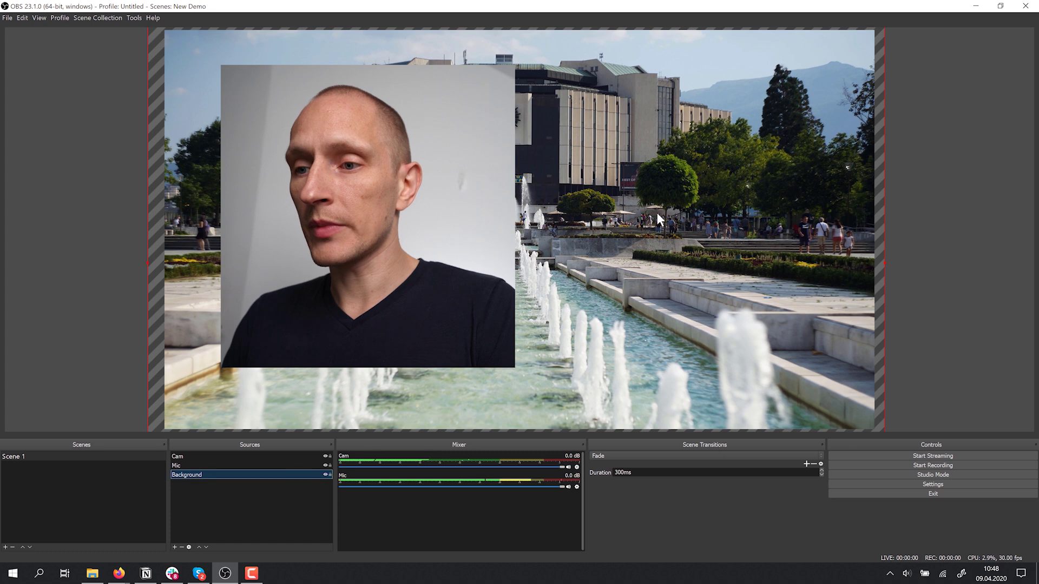
pyautogui.click(381, 182)
pyautogui.moveTo(412, 181); pyautogui.dragTo(303, 177)
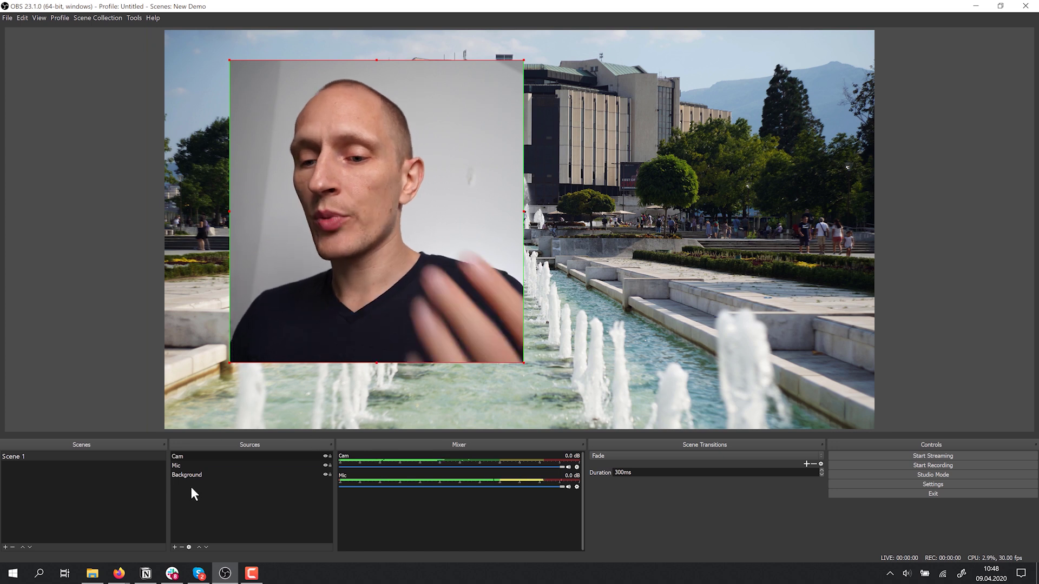
# Create a new scene named Screen.
pyautogui.click(175, 547)
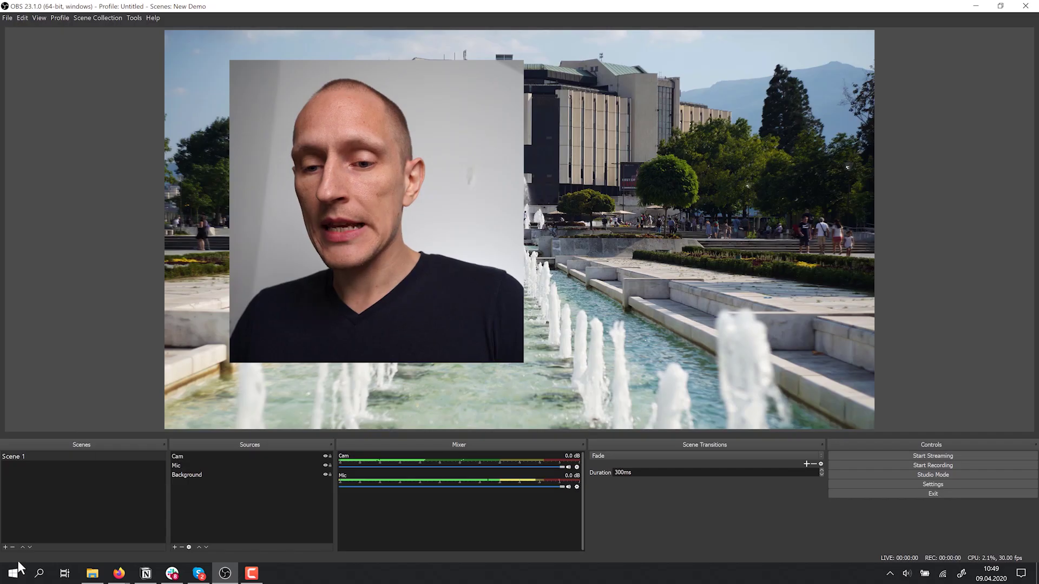
pyautogui.click(6, 548)
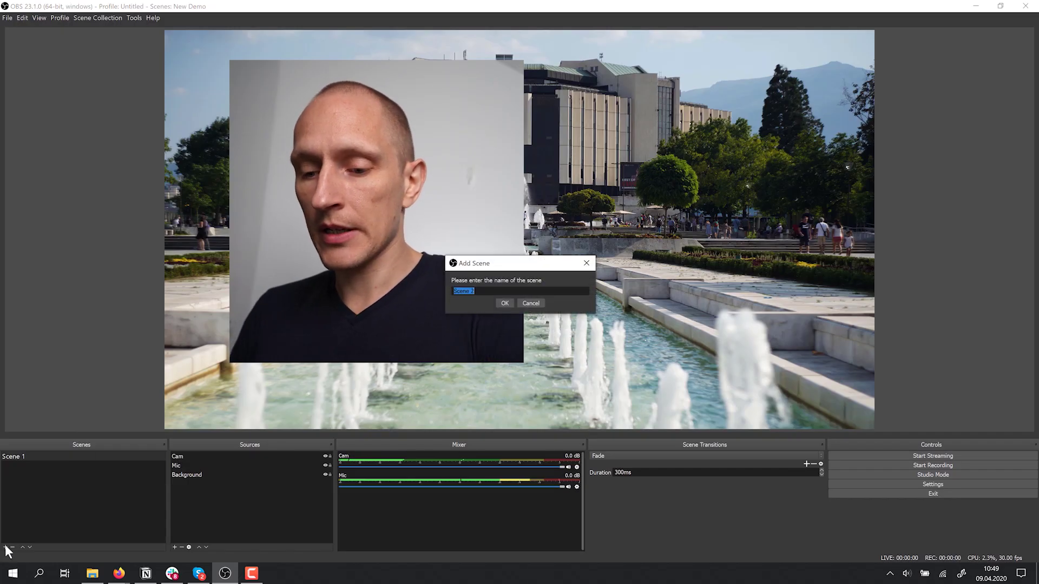
pyautogui.write('Screen')
pyautogui.press('Return')
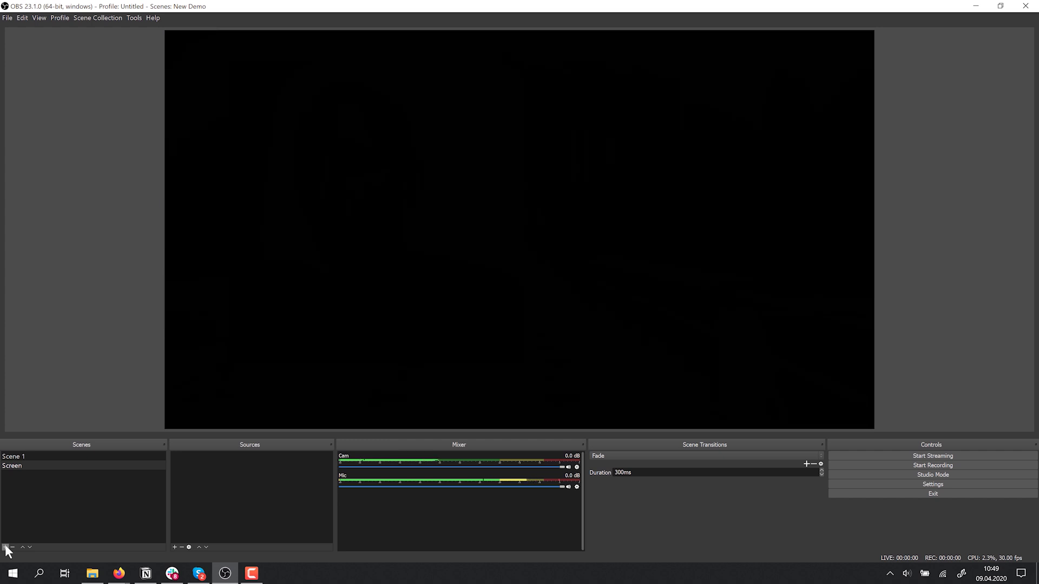
# Add the existing Mic audio input source to the Screen scene.
pyautogui.click(175, 547)
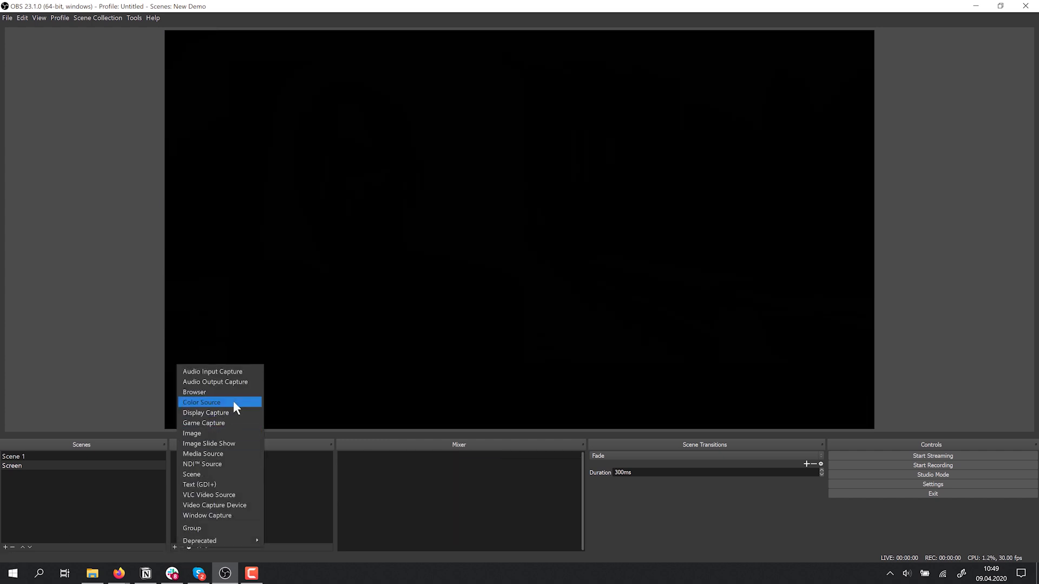
pyautogui.click(239, 372)
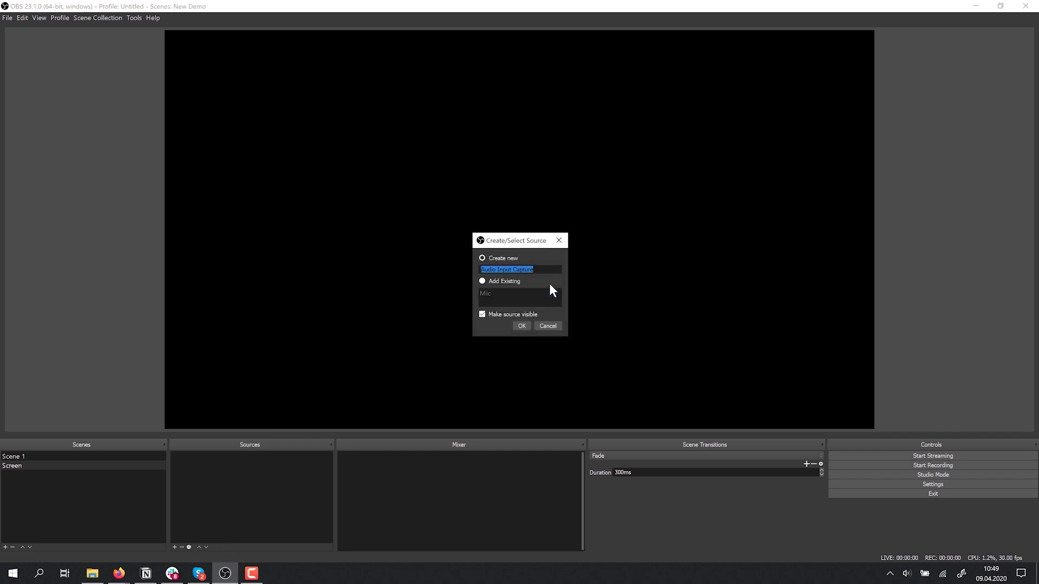
pyautogui.click(506, 282)
pyautogui.click(489, 294)
pyautogui.click(521, 327)
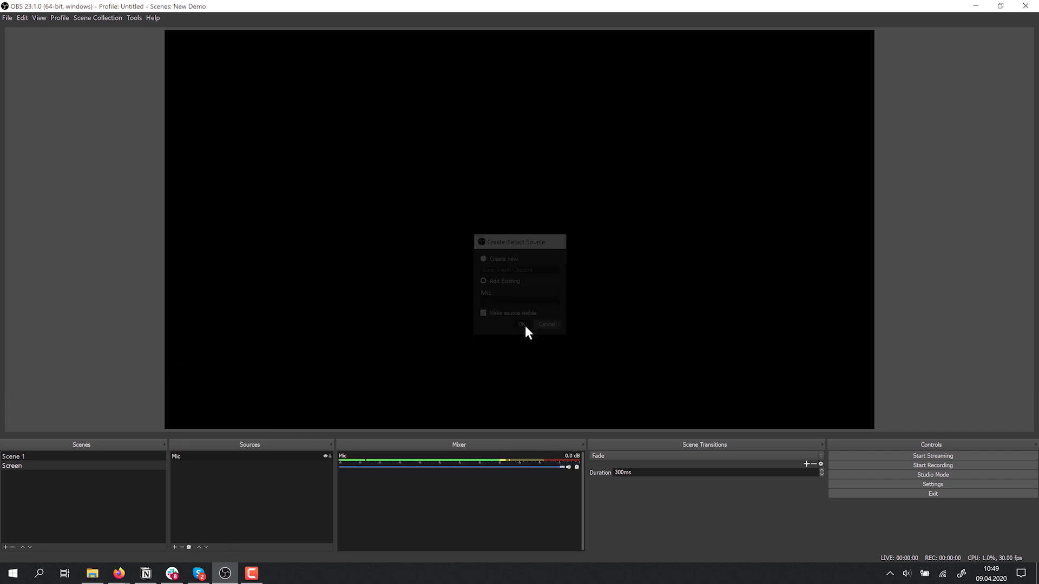
# Add the existing Cam video capture source to the Screen scene.
pyautogui.click(175, 547)
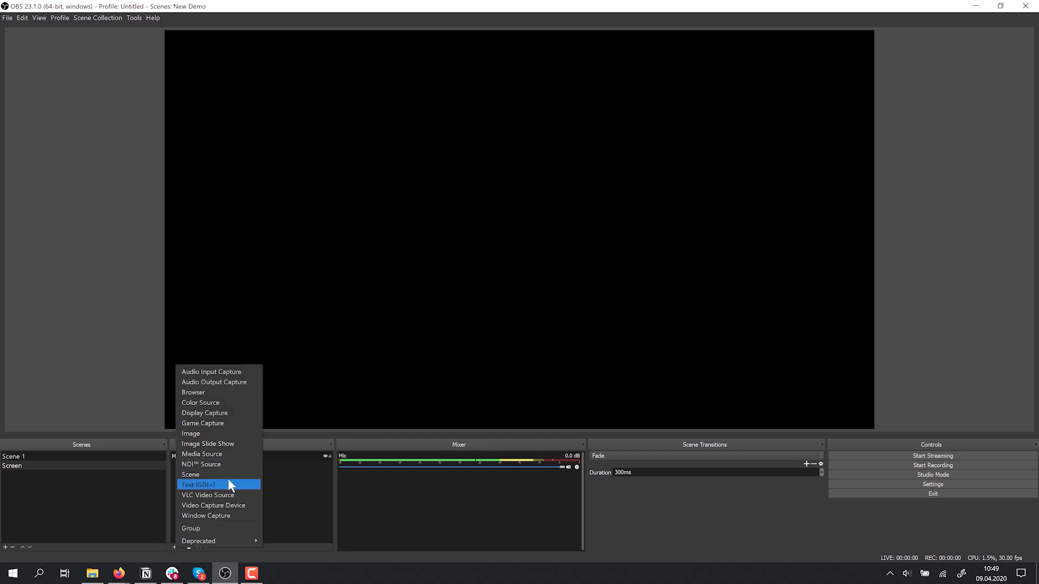
pyautogui.click(227, 503)
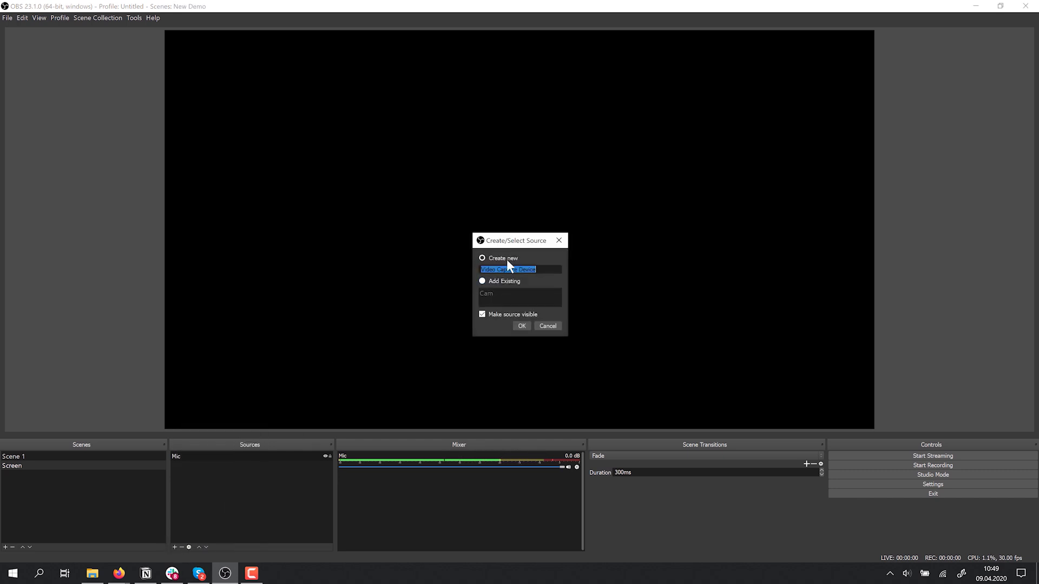
pyautogui.click(488, 294)
pyautogui.click(521, 326)
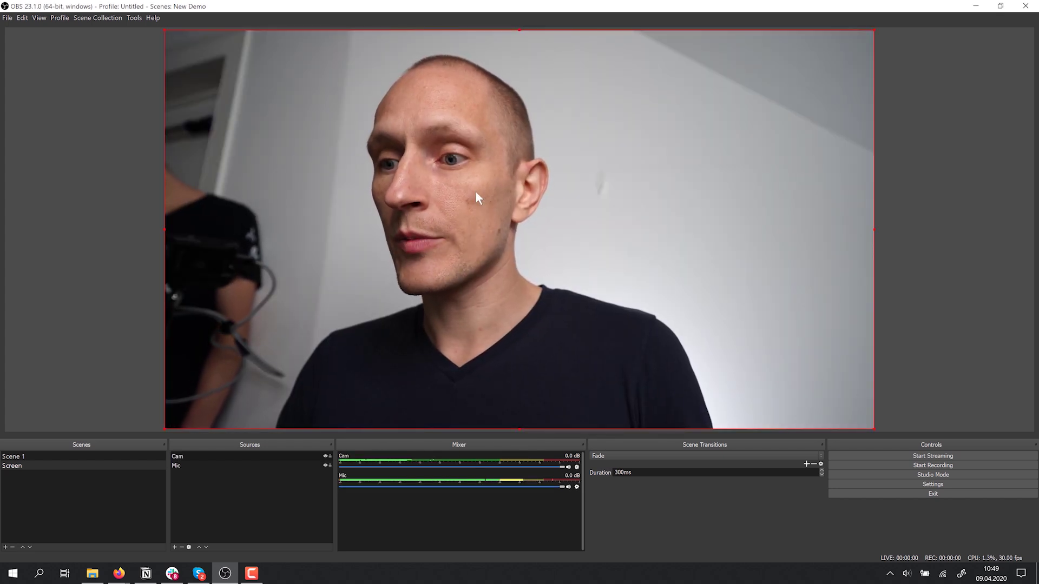
# Add a display capture source named Screen 1 to the Screen scene, capturing Display 2: 2560x1440.
pyautogui.click(175, 547)
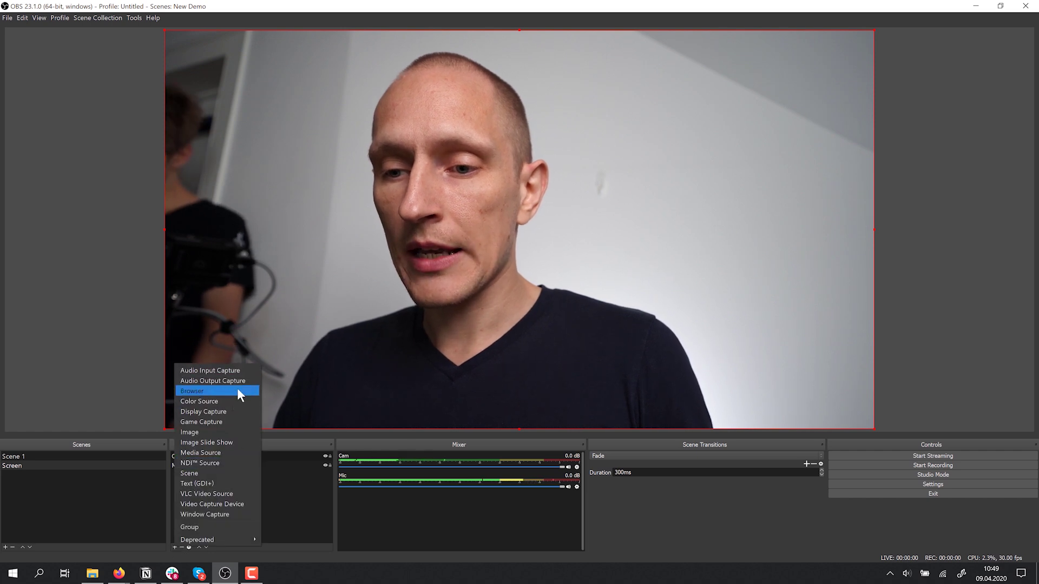
pyautogui.click(207, 411)
pyautogui.write('Screen 1')
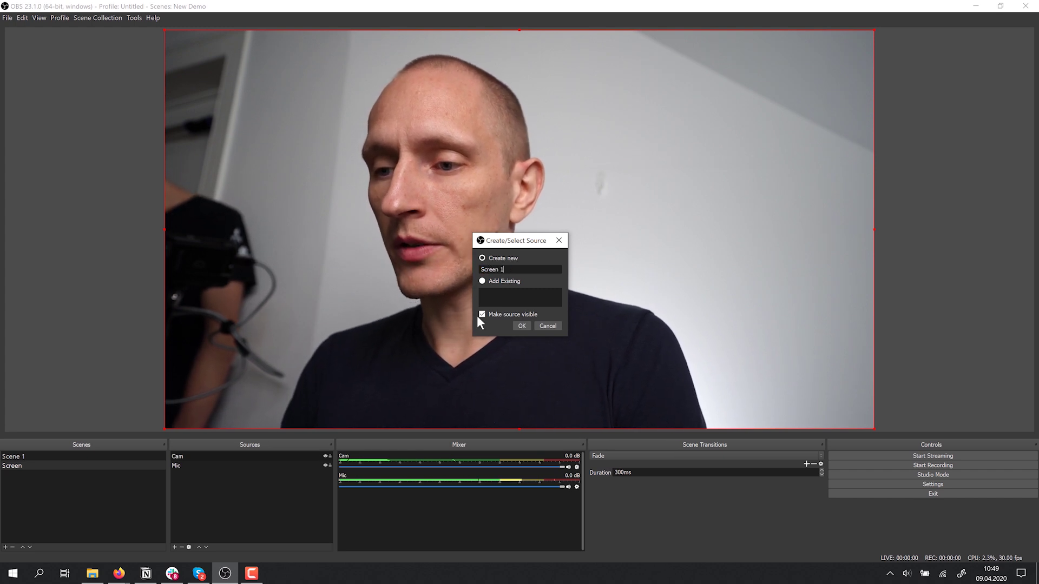
pyautogui.click(523, 325)
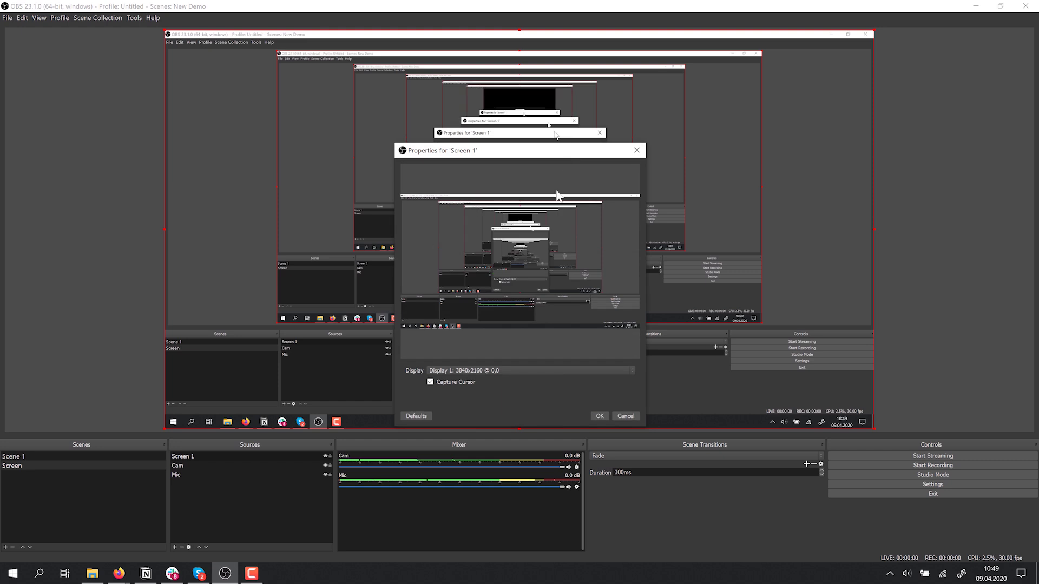
pyautogui.click(485, 371)
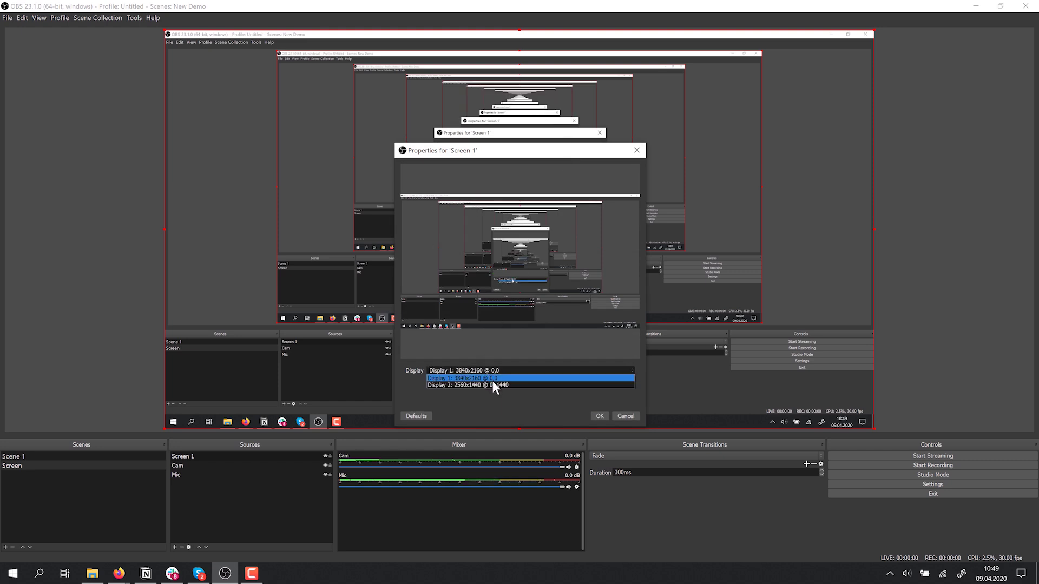
pyautogui.click(492, 381)
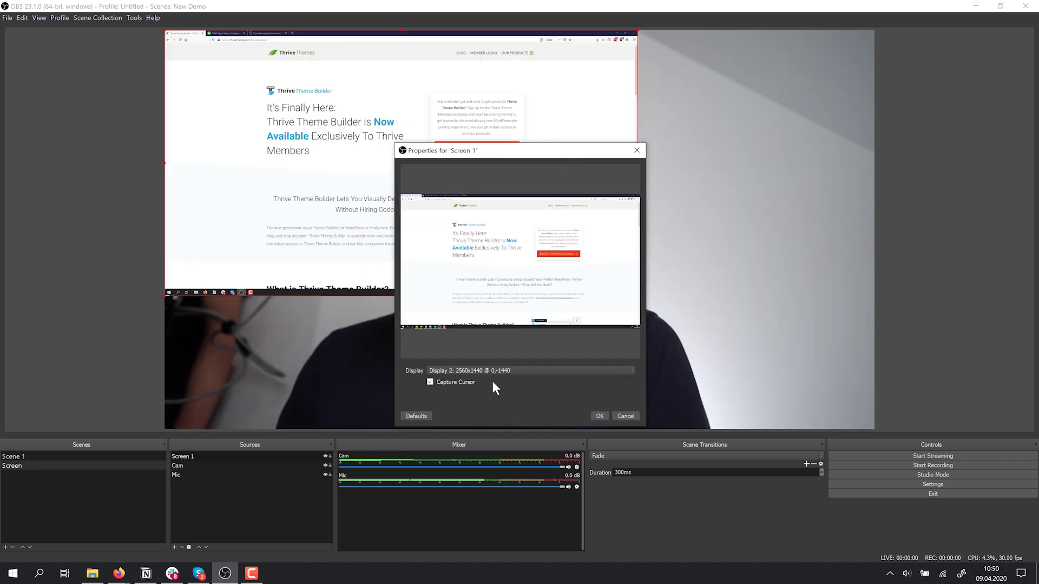
pyautogui.click(602, 415)
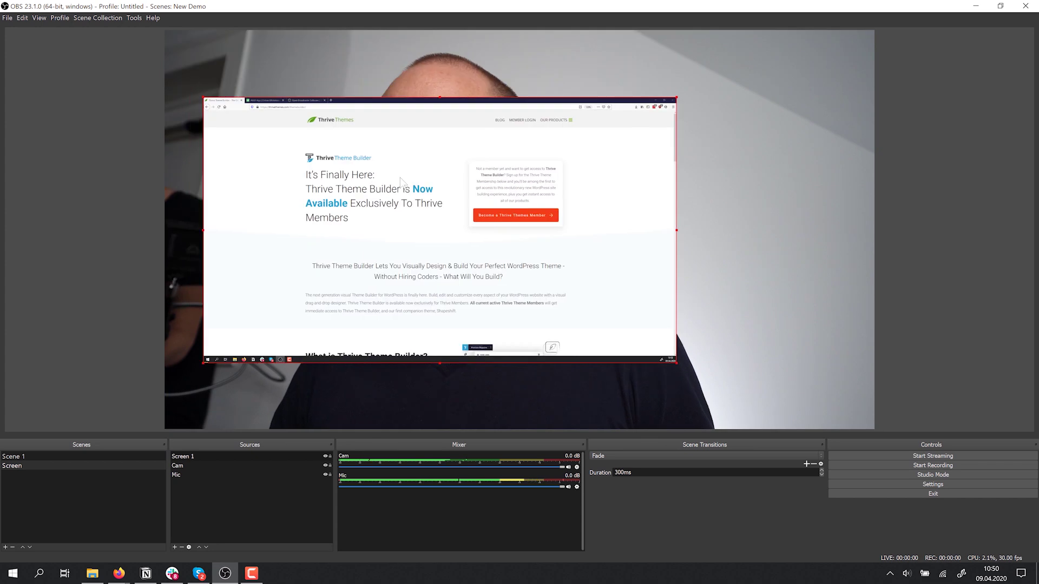
# Shift the Screen 1 capture toward the upper right of the canvas and place it below Cam in the stacking order.
pyautogui.moveTo(401, 181); pyautogui.dragTo(459, 171)
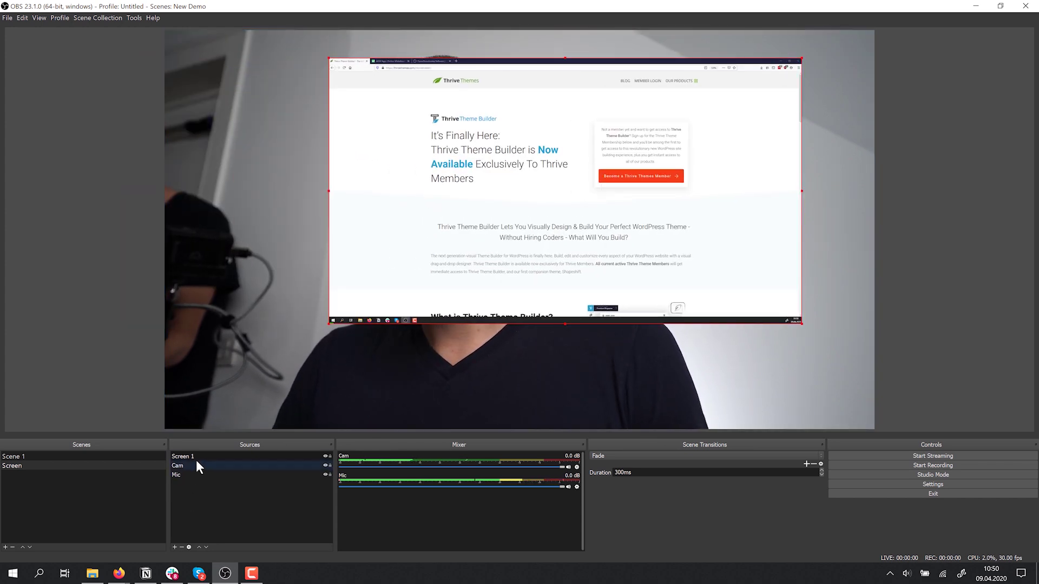
pyautogui.moveTo(195, 457); pyautogui.dragTo(192, 467)
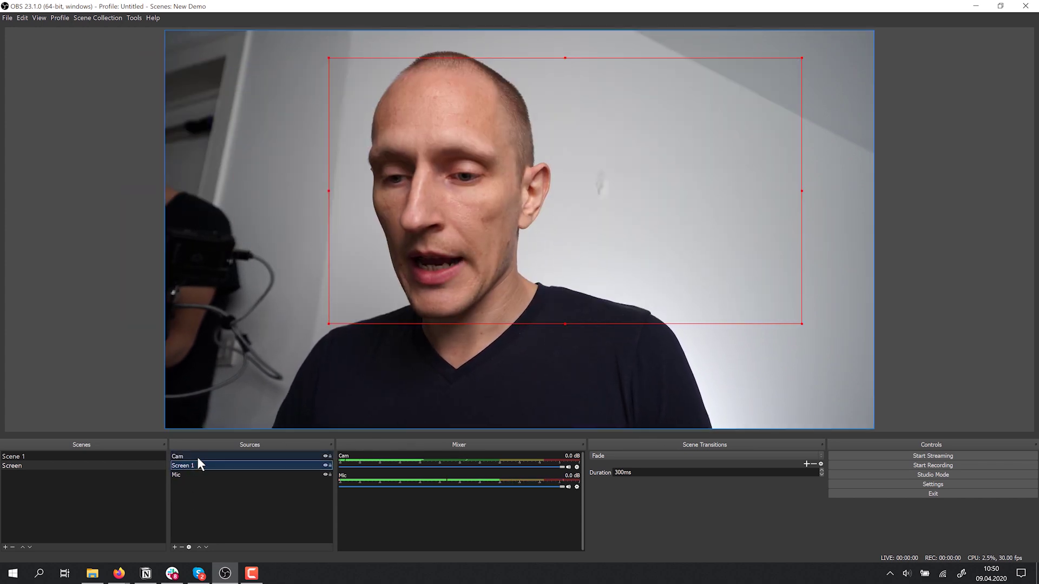
# Shrink the Cam picture into the lower-left corner of the canvas, partly past the left edge, and crop its right side.
pyautogui.click(197, 456)
pyautogui.moveTo(777, 237); pyautogui.dragTo(445, 212)
pyautogui.moveTo(373, 139); pyautogui.dragTo(350, 365)
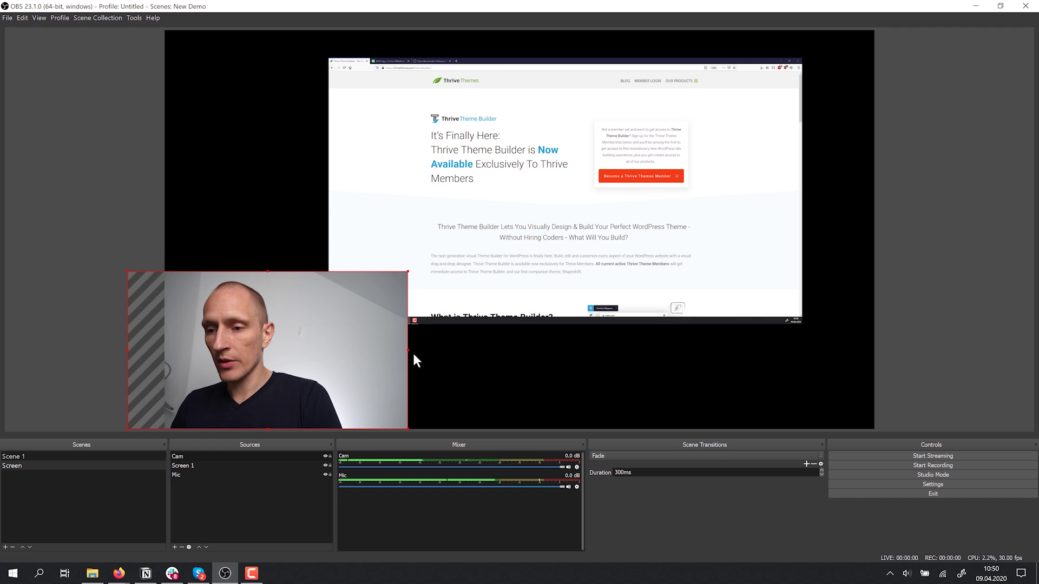
pyautogui.moveTo(408, 350); pyautogui.dragTo(337, 355)
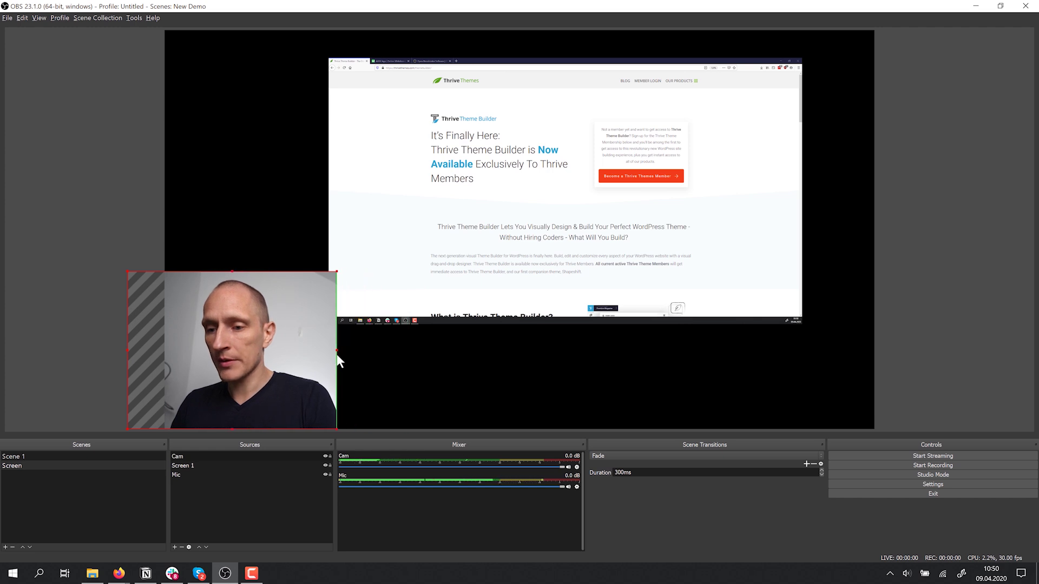
# Enlarge the Screen 1 capture to fill the whole canvas, and shrink the Cam picture further in the lower-left corner.
pyautogui.moveTo(545, 183); pyautogui.dragTo(355, 143)
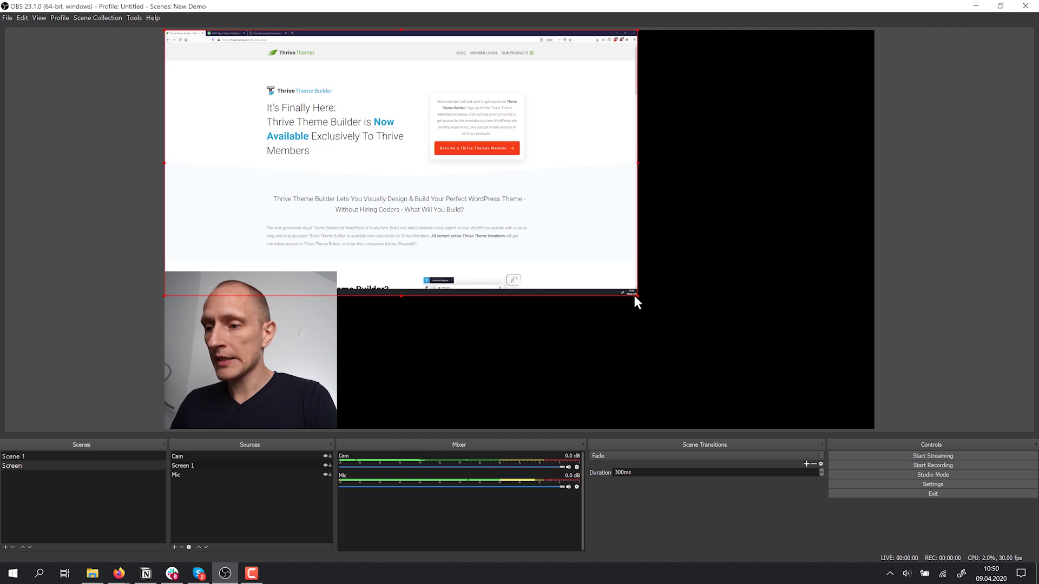
pyautogui.moveTo(637, 295); pyautogui.dragTo(874, 427)
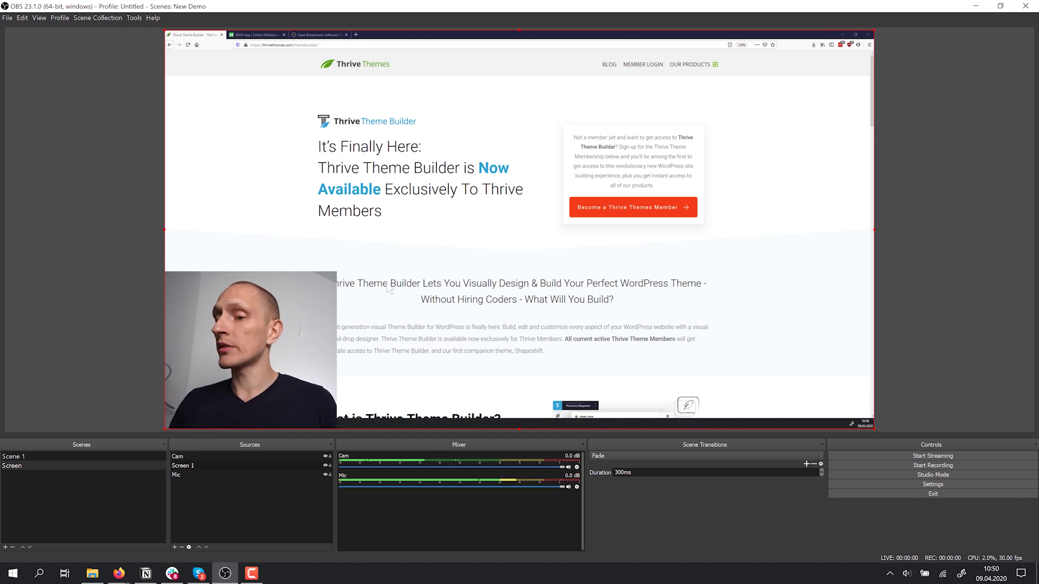
pyautogui.click(228, 349)
pyautogui.moveTo(337, 273); pyautogui.dragTo(300, 301)
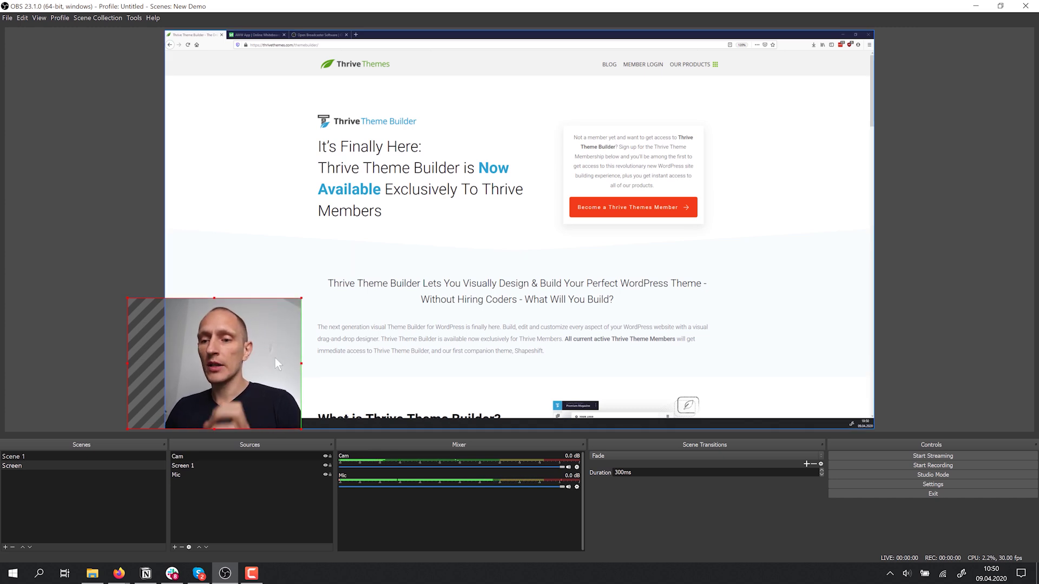
# Scroll through the Thrive Theme Builder page on the second display to check that the screen capture follows live.
pyautogui.click(453, 188)
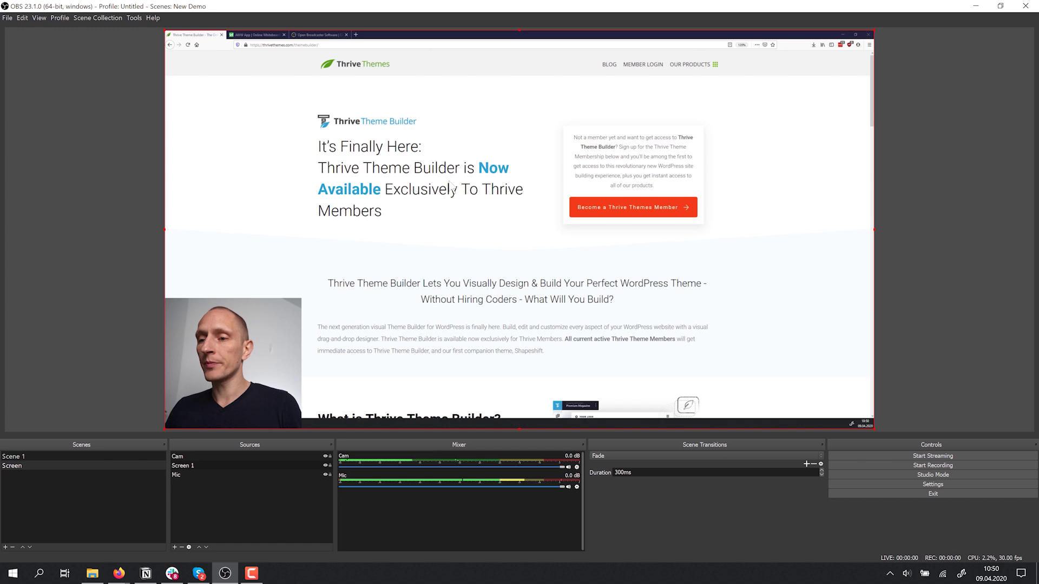
pyautogui.scroll(-10, 357, 176)
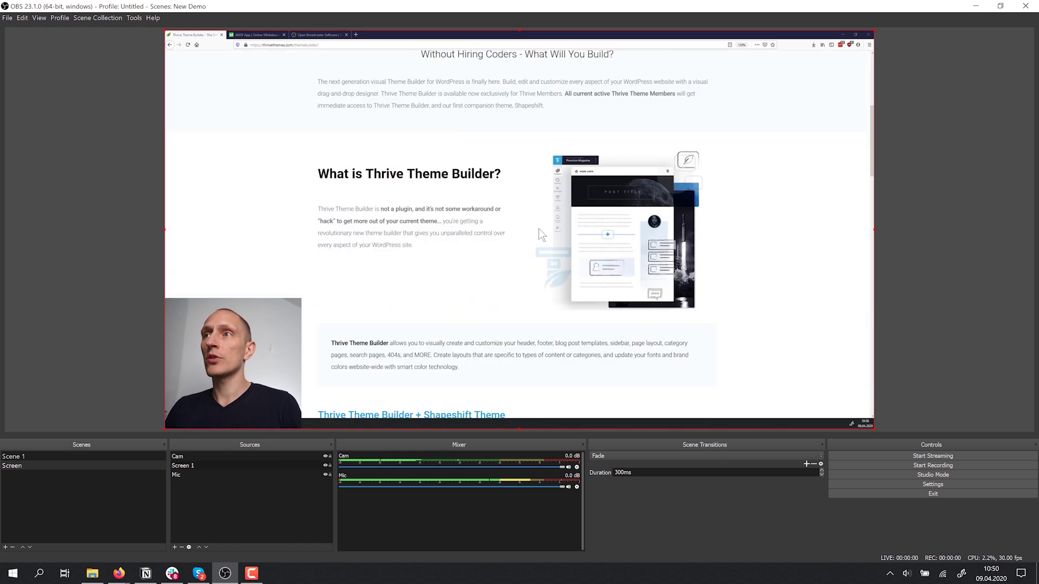
pyautogui.scroll(5, 573, 235)
pyautogui.scroll(3, 573, 237)
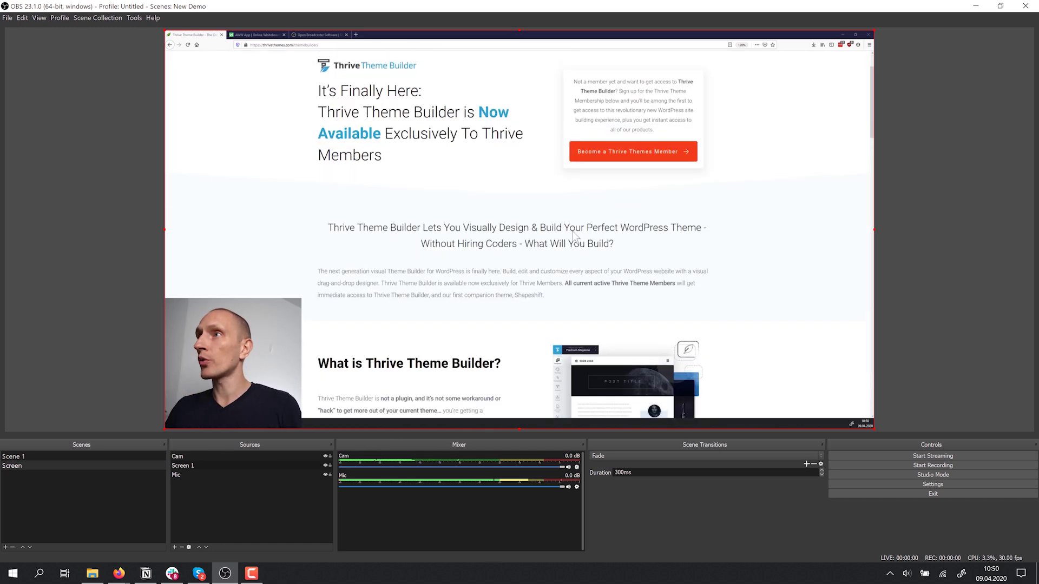
pyautogui.scroll(-10, 573, 236)
pyautogui.scroll(8, 574, 236)
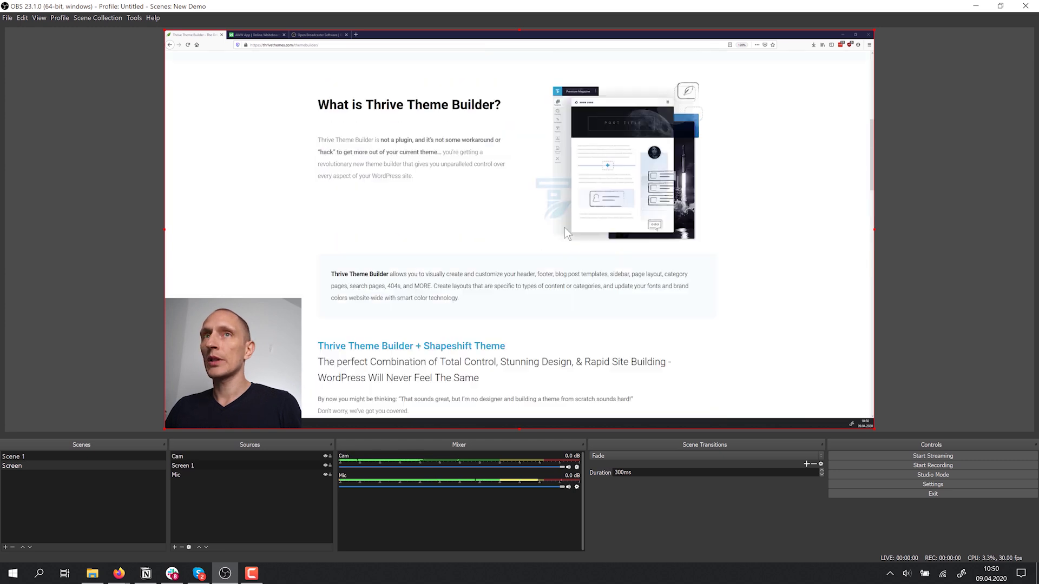
# Draw freehand test strokes on the AWW whiteboard in the captured browser, and return to the start of the Thrive Theme Builder page.
pyautogui.click(254, 35)
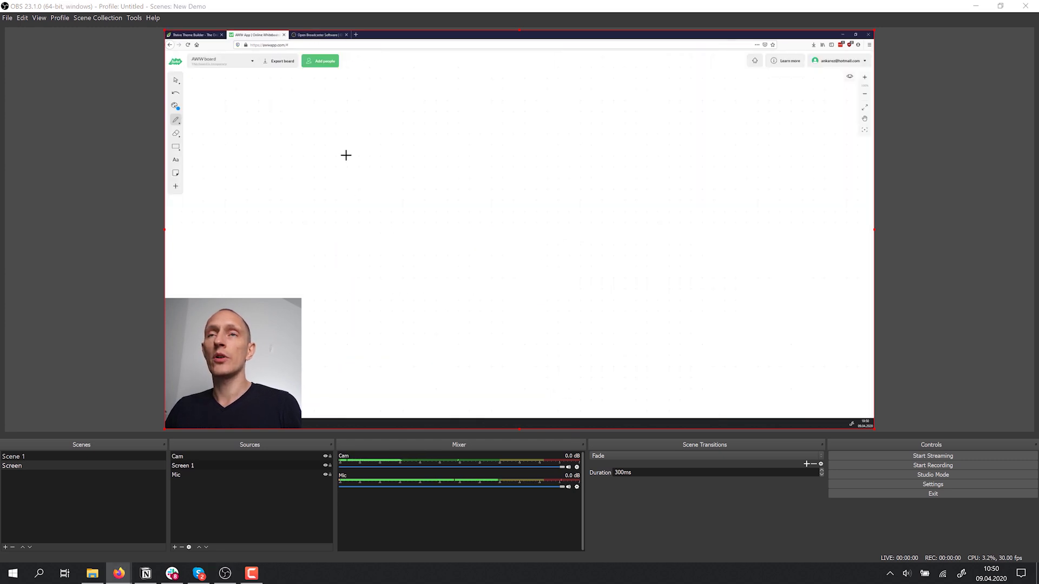
pyautogui.moveTo(622, 342); pyautogui.dragTo(476, 366)
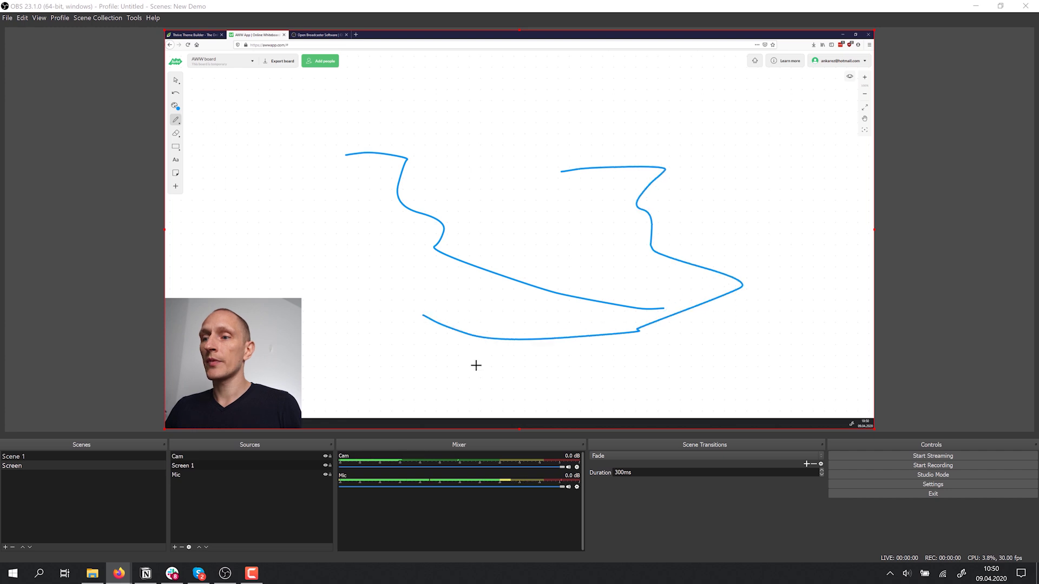
pyautogui.click(215, 35)
pyautogui.scroll(-4, 516, 162)
pyautogui.scroll(5, 516, 165)
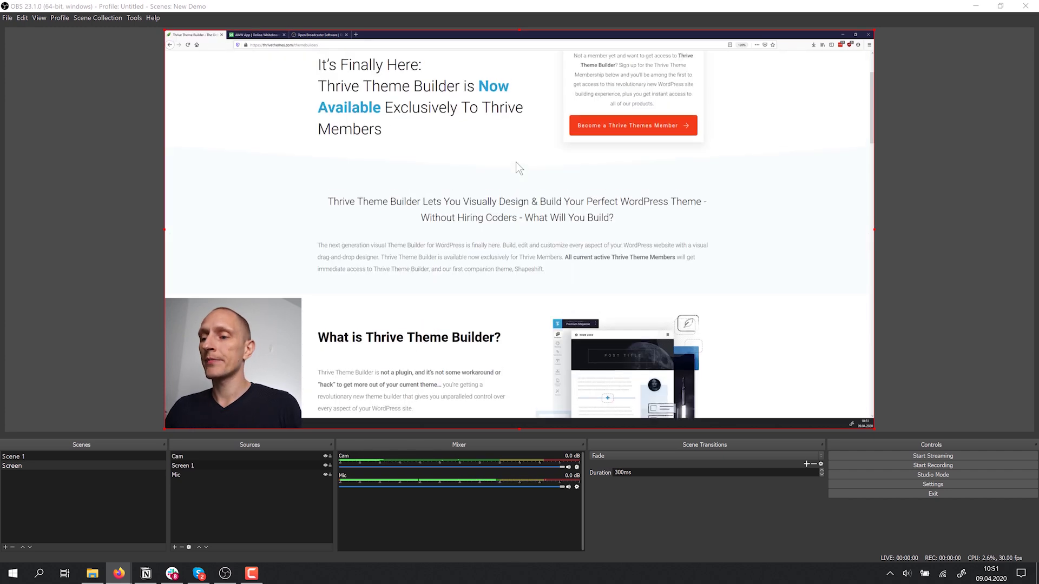
pyautogui.scroll(2, 517, 167)
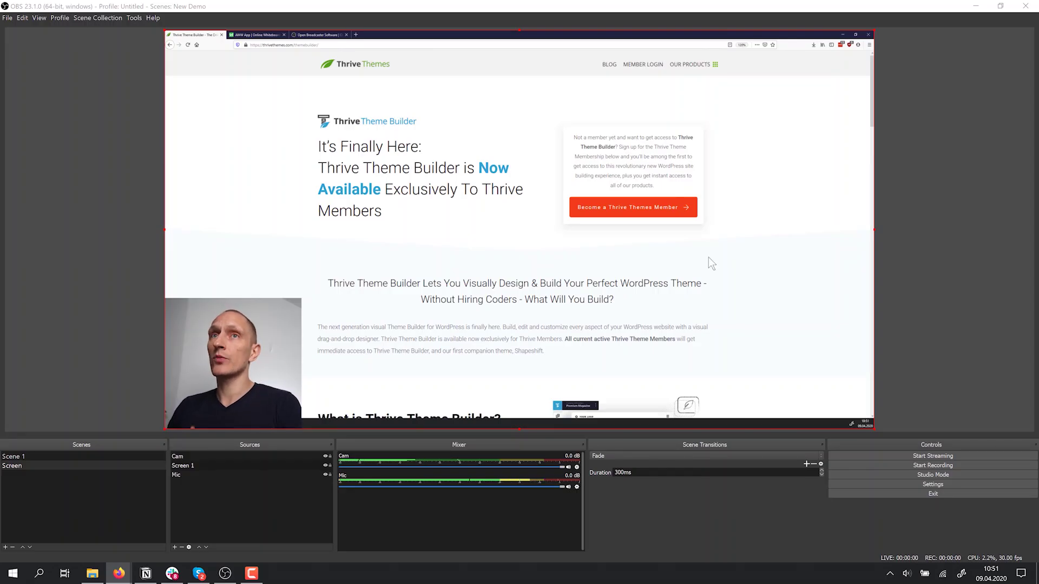
# Switch between Scene 1 and the Screen scene to compare their layouts, finishing on Scene 1.
pyautogui.click(26, 456)
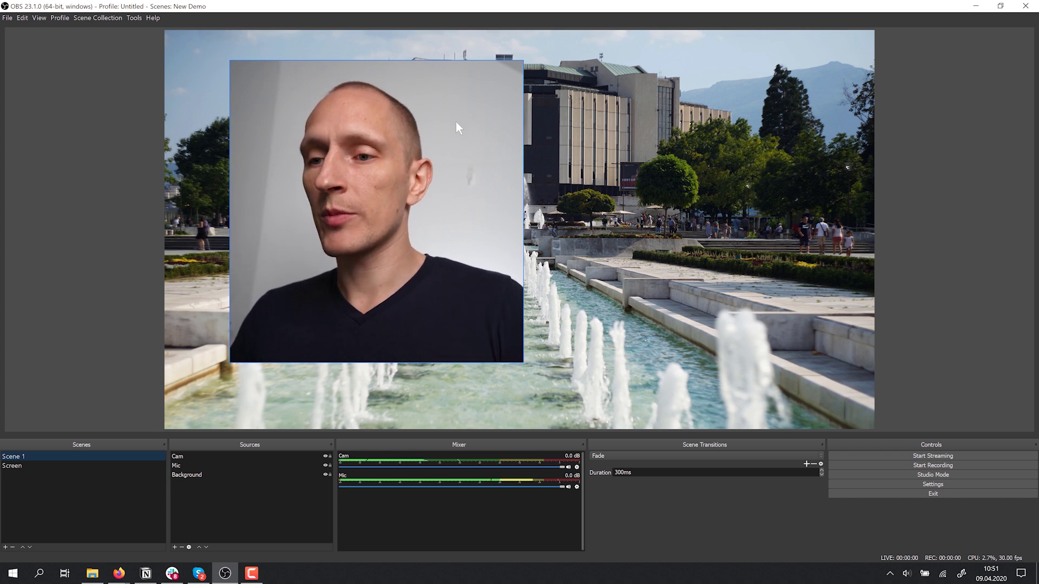
pyautogui.click(187, 284)
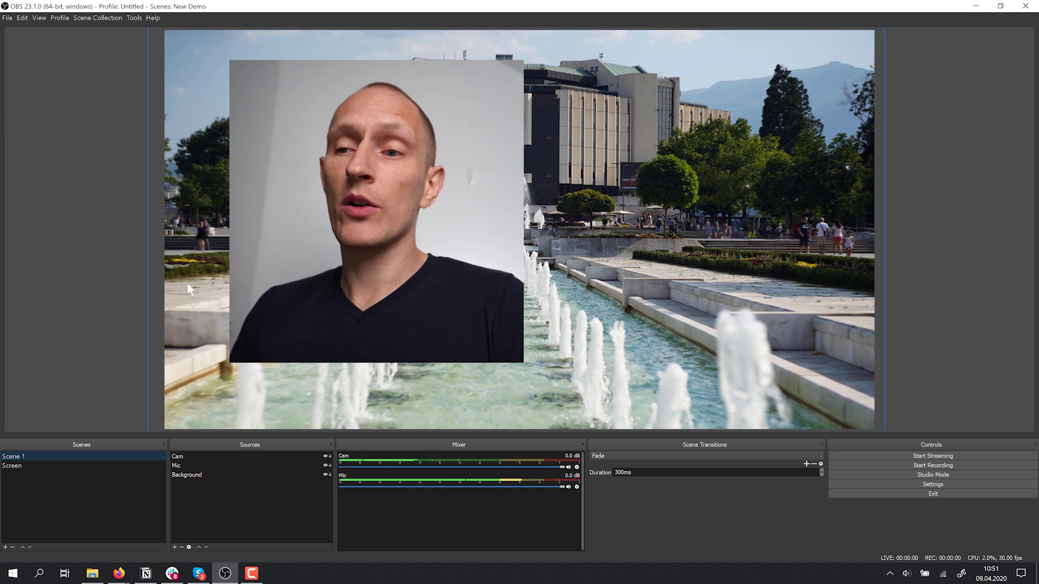
pyautogui.click(52, 455)
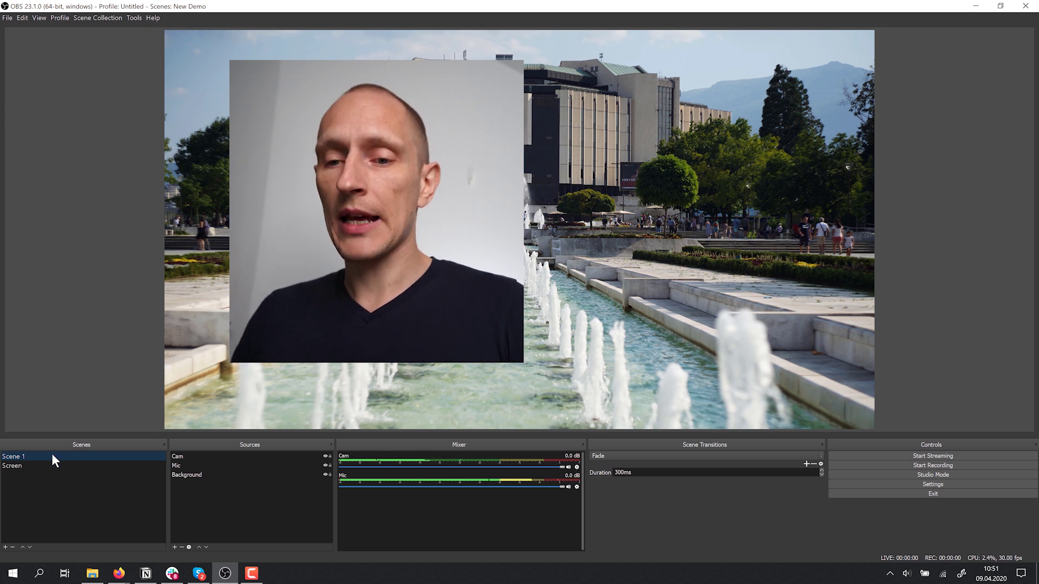
pyautogui.click(23, 465)
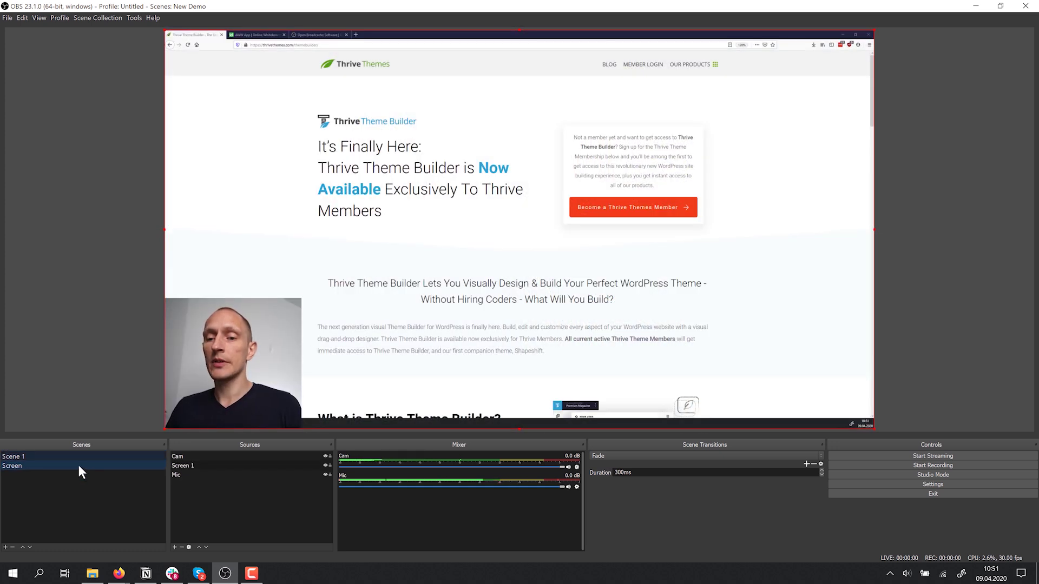
pyautogui.click(64, 457)
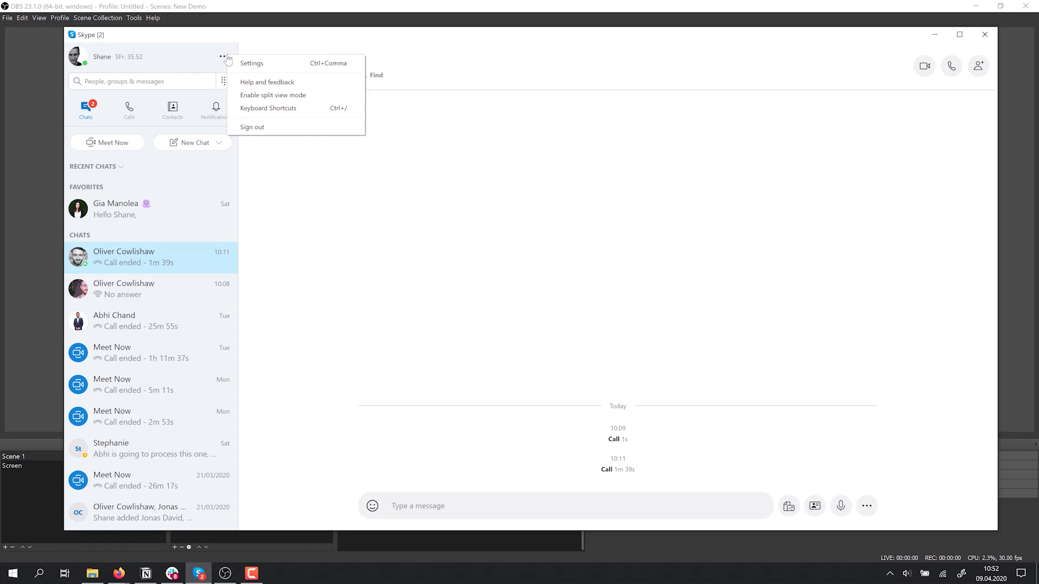
# Allow NDI usage in Skype's advanced calling settings.
pyautogui.click(263, 64)
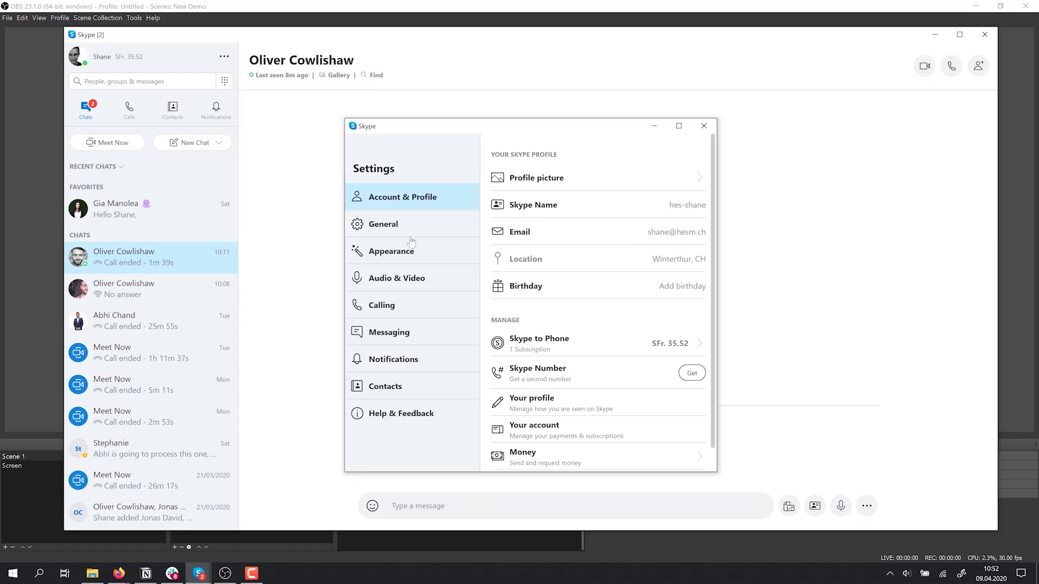
pyautogui.click(394, 307)
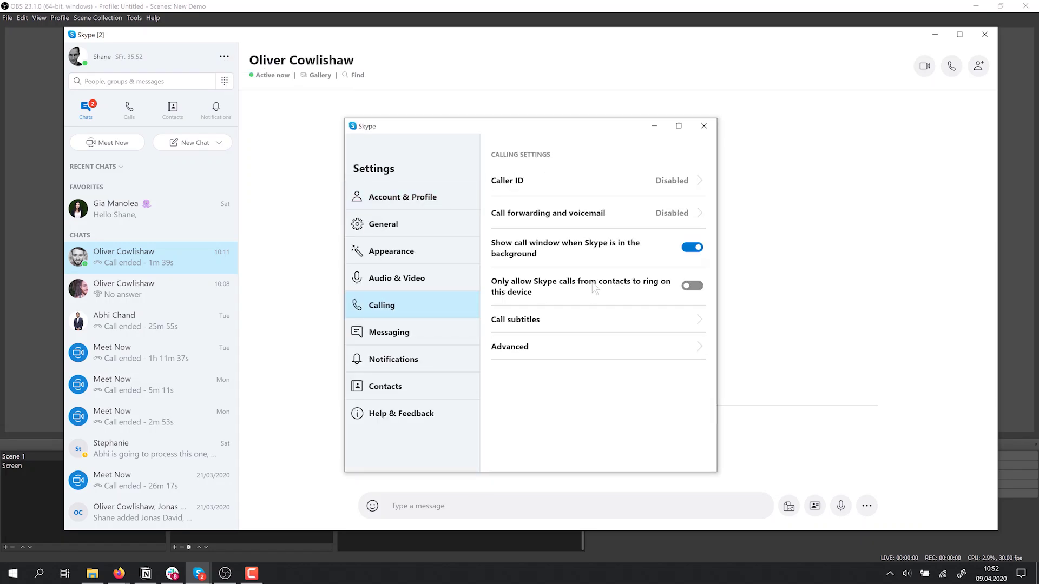
pyautogui.click(527, 352)
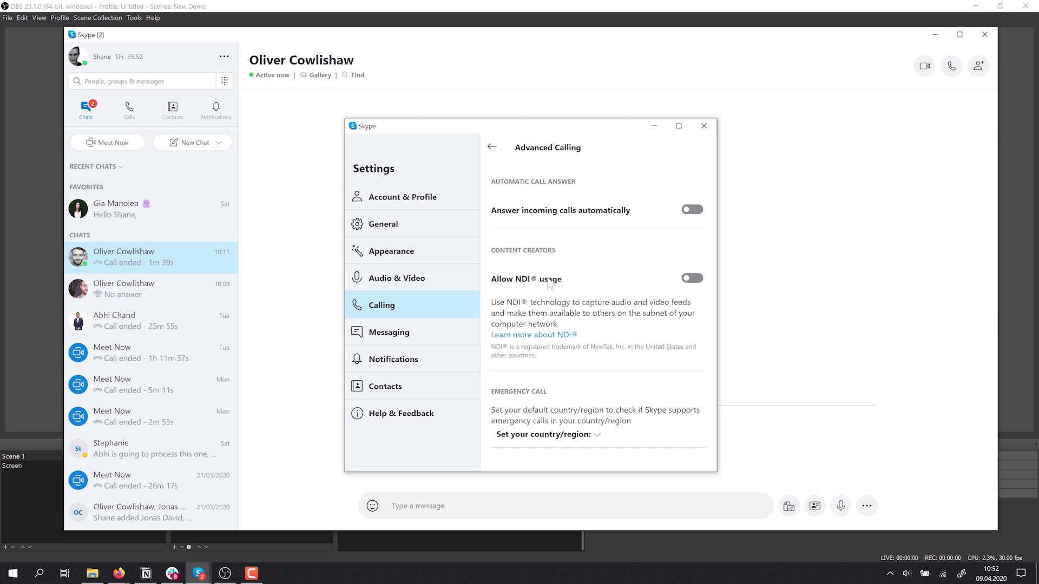
pyautogui.click(694, 280)
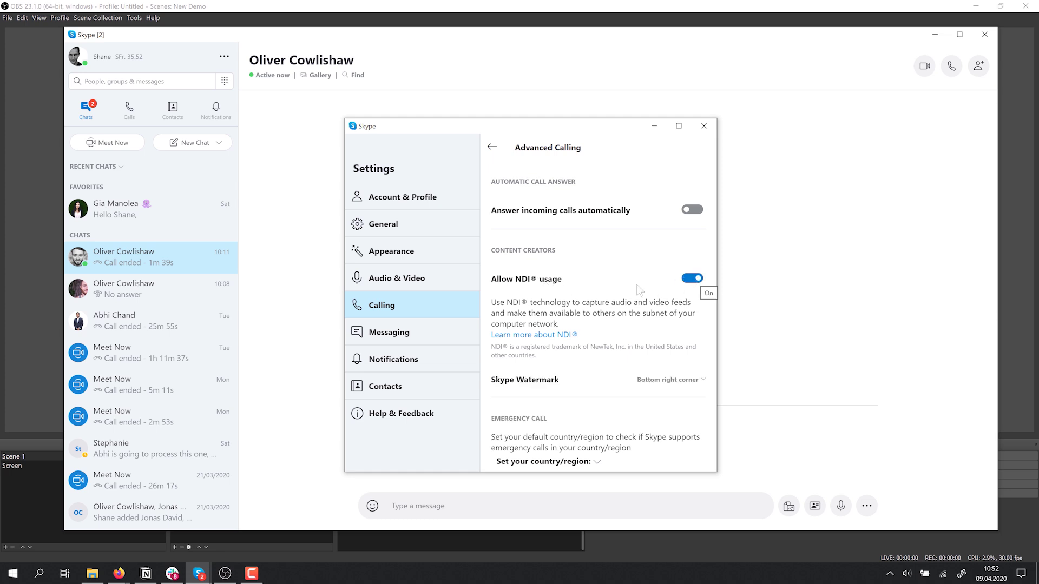
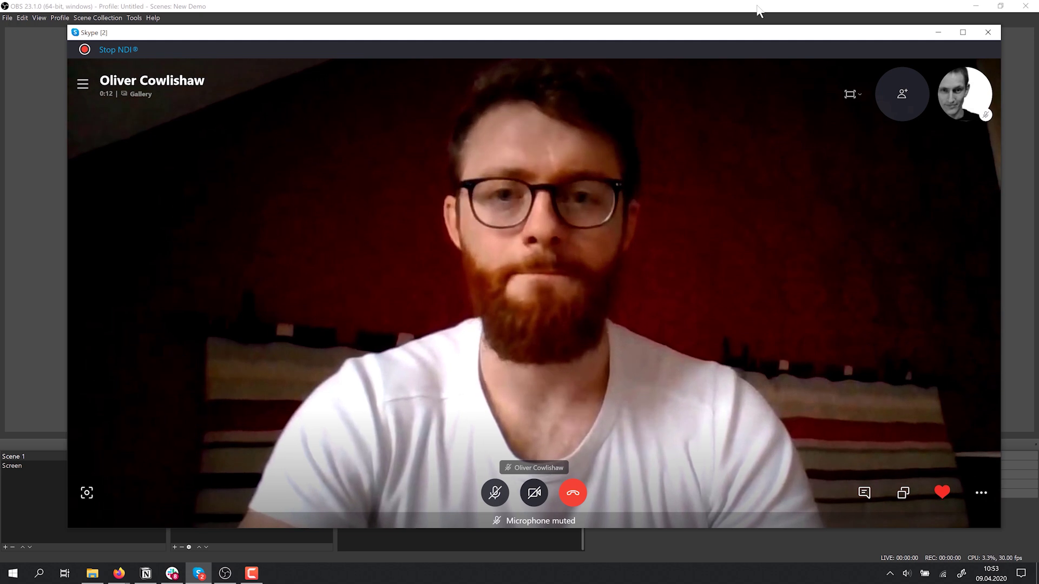
# Switch back to OBS from the running Skype video call.
pyautogui.click(431, 12)
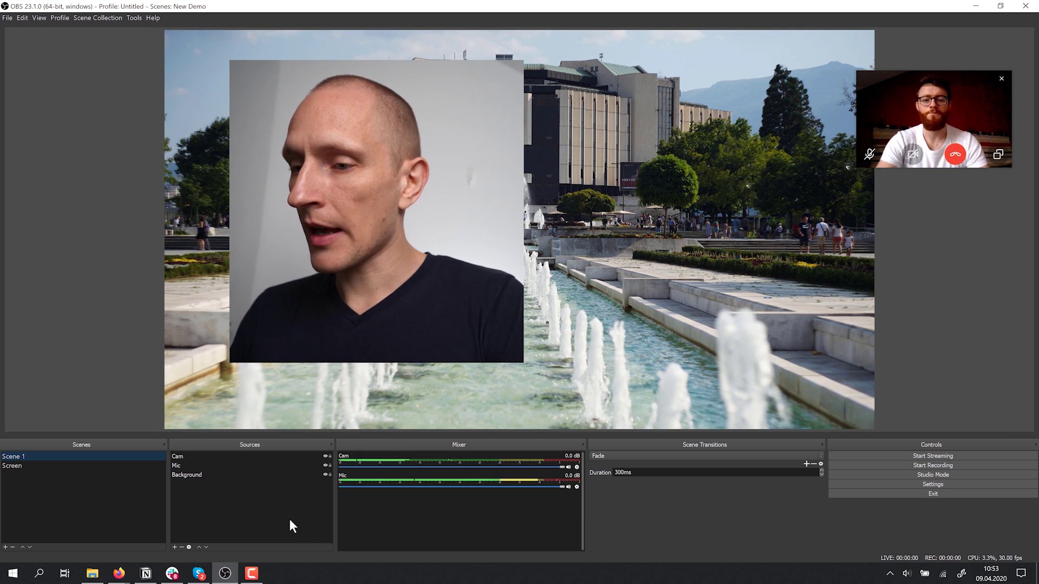
# Close the floating Skype call preview and add a new NDI source named Skype to Scene 1.
pyautogui.click(1001, 78)
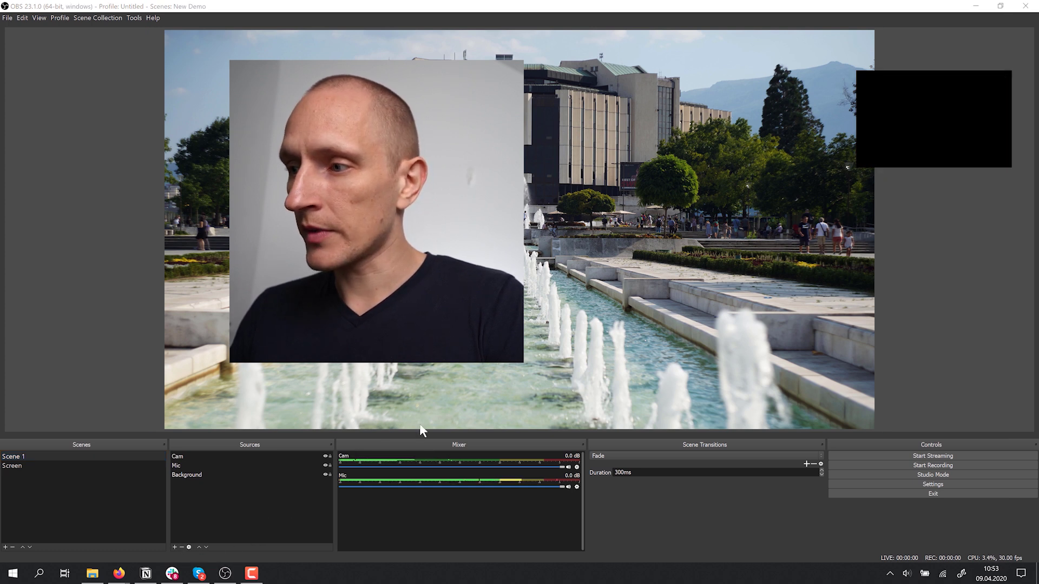
pyautogui.click(175, 547)
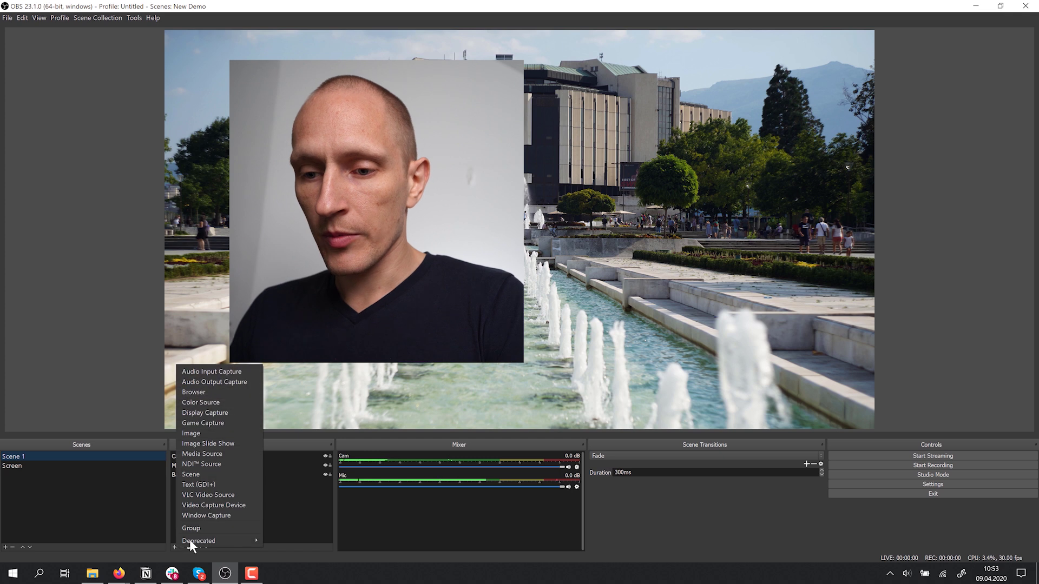
pyautogui.click(197, 465)
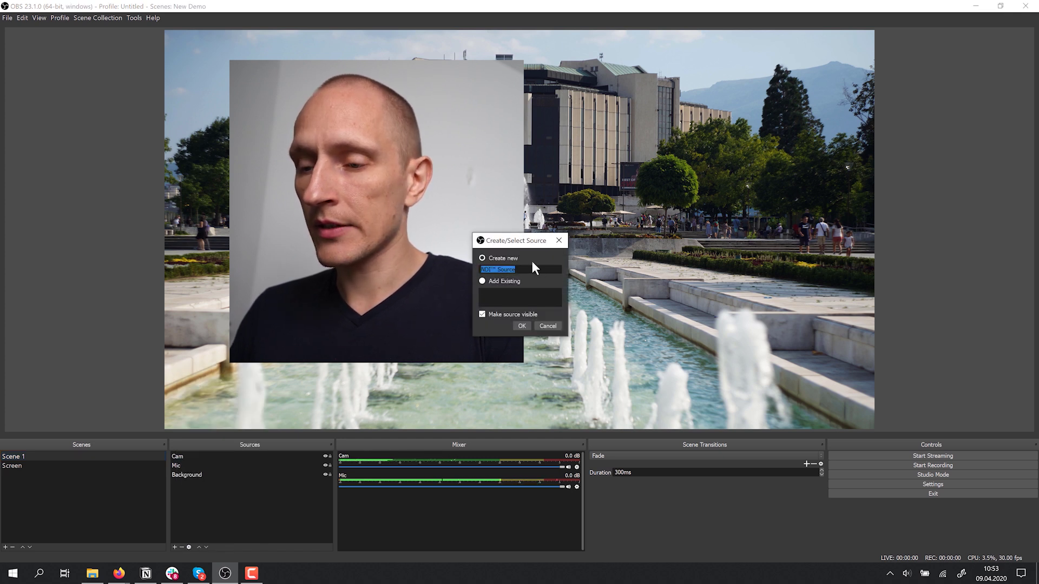
pyautogui.write('Skype')
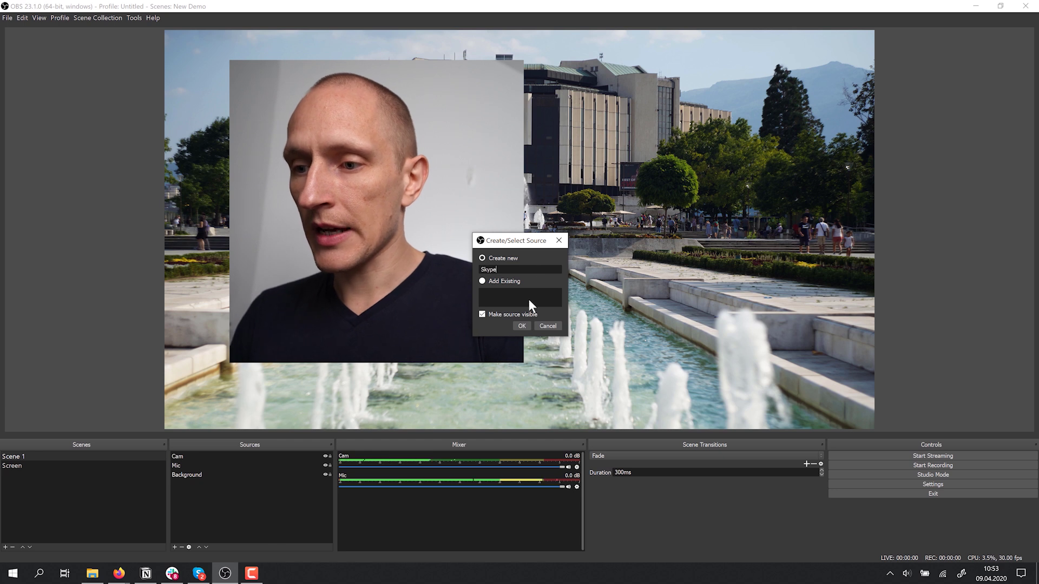
pyautogui.click(522, 326)
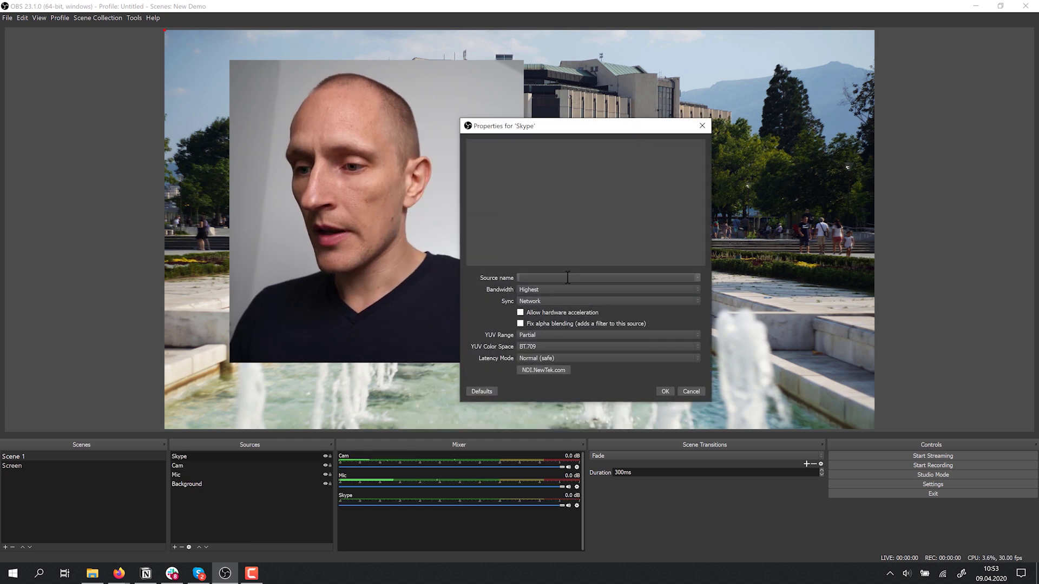
# Set the Skype source to the remote caller's individual NDI feed and accept its properties.
pyautogui.click(699, 277)
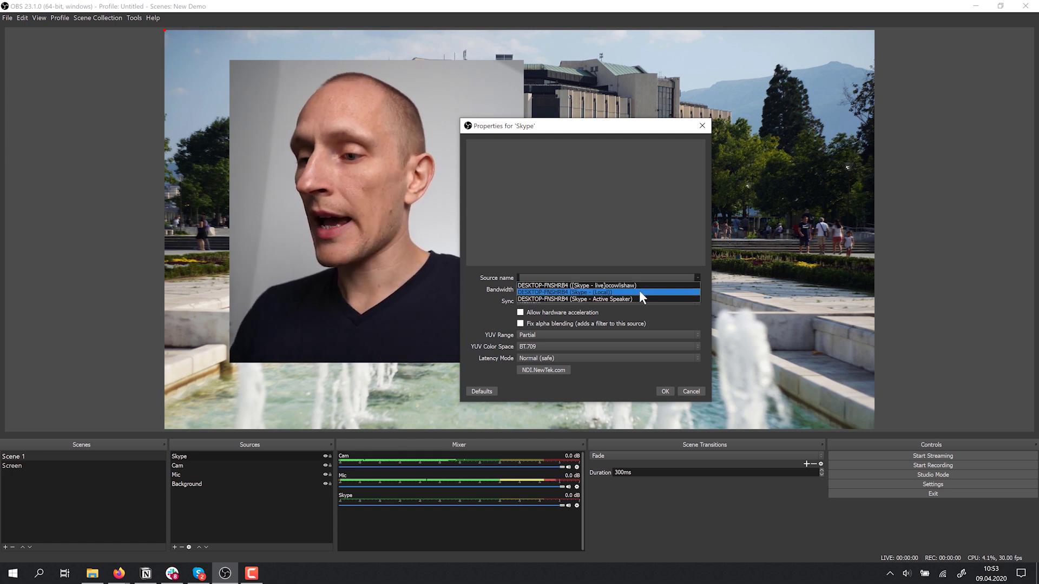
pyautogui.click(632, 286)
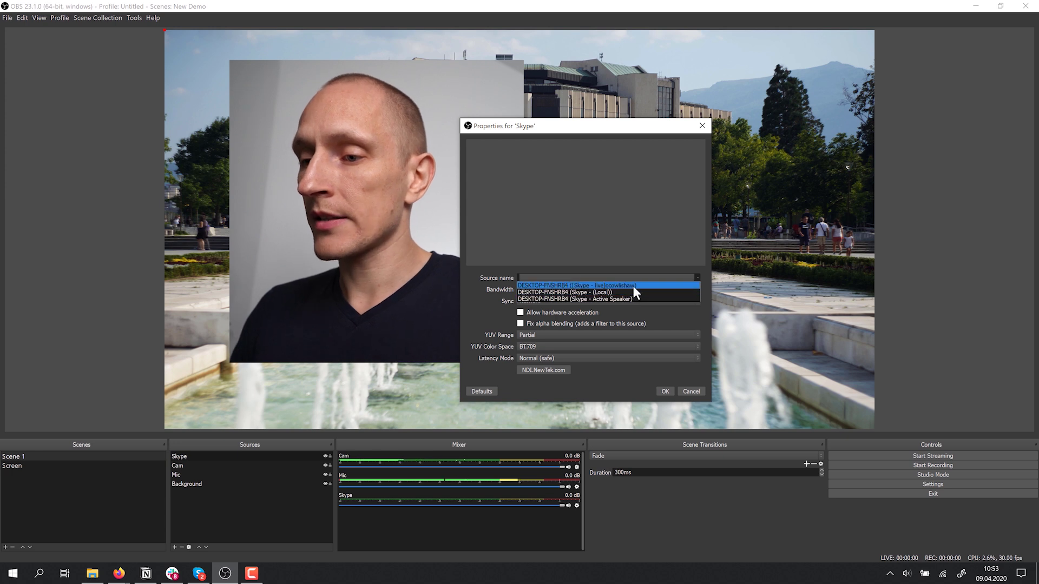
pyautogui.click(670, 394)
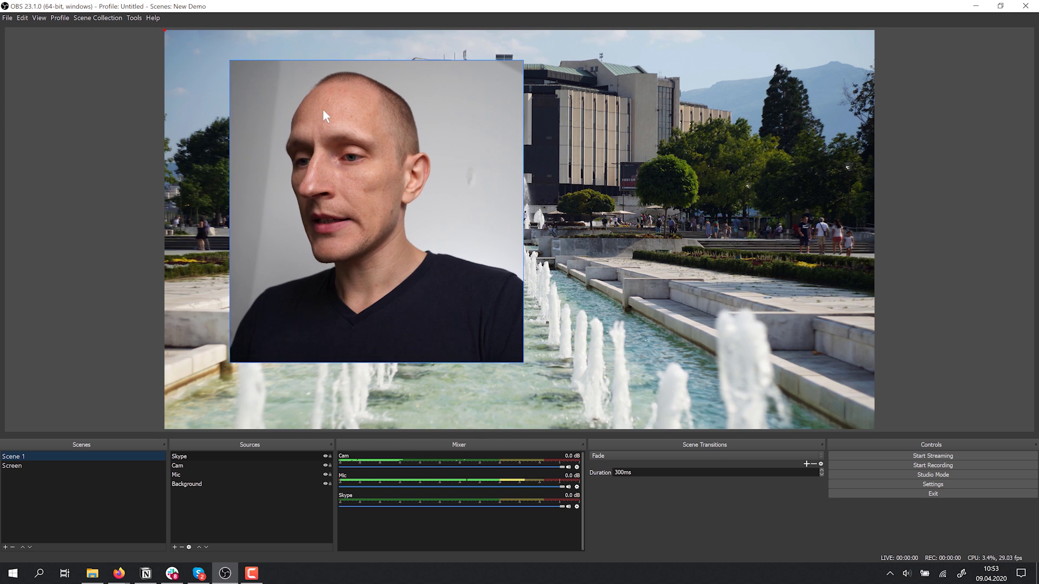
# Move the Skype video beside the camera picture in Scene 1 and enlarge it to nearly the camera picture's height.
pyautogui.moveTo(226, 53); pyautogui.dragTo(622, 132)
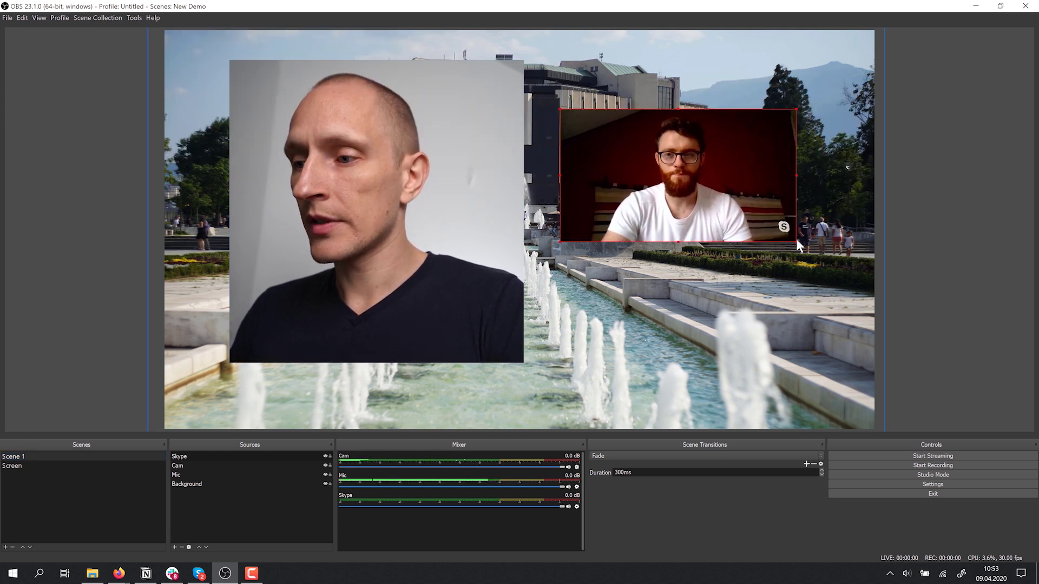
pyautogui.moveTo(795, 239)
pyautogui.mouseDown()
pyautogui.moveTo(843, 280)
pyautogui.moveTo(785, 250)
pyautogui.moveTo(882, 368)
pyautogui.mouseUp()
pyautogui.moveTo(733, 238); pyautogui.dragTo(714, 200)
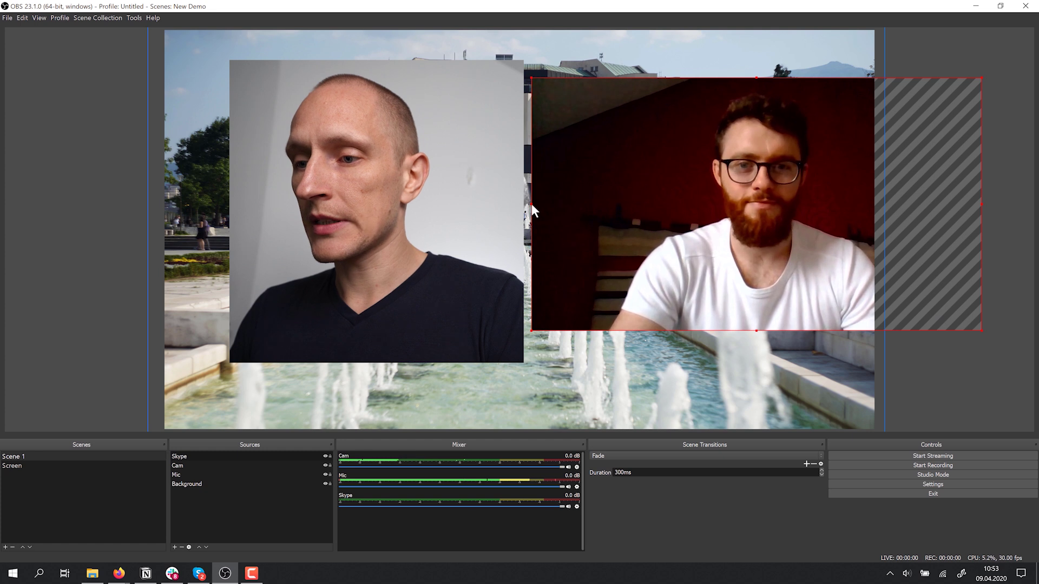
# Crop the sides of the Skype video to a near-square frame and align its upper edge with the camera picture.
pyautogui.moveTo(532, 203)
pyautogui.mouseDown()
pyautogui.moveTo(631, 211)
pyautogui.moveTo(535, 216)
pyautogui.mouseUp()
pyautogui.moveTo(825, 211); pyautogui.dragTo(741, 202)
pyautogui.moveTo(794, 311); pyautogui.dragTo(816, 355)
pyautogui.click(816, 356)
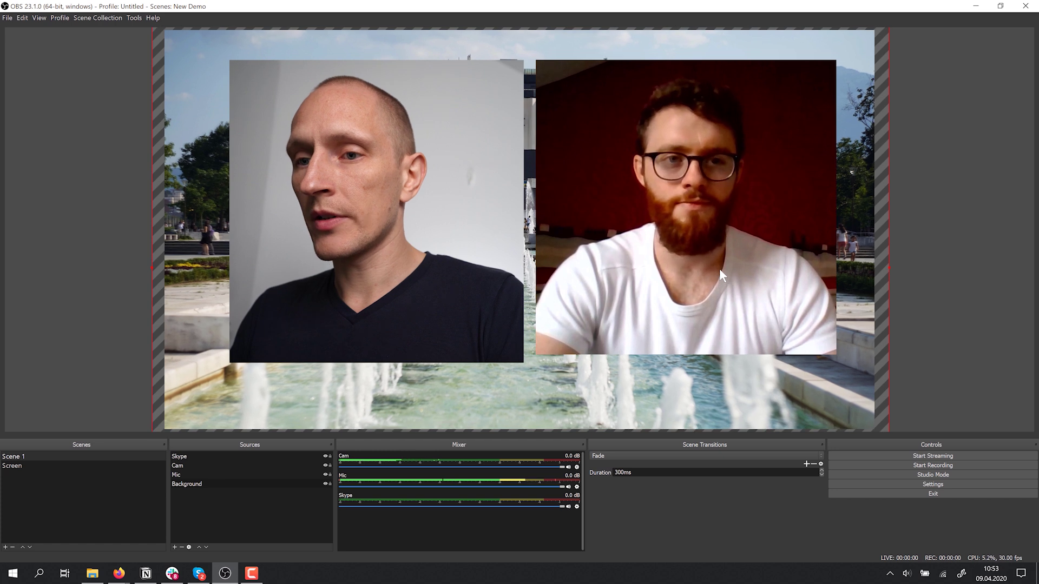
pyautogui.click(703, 249)
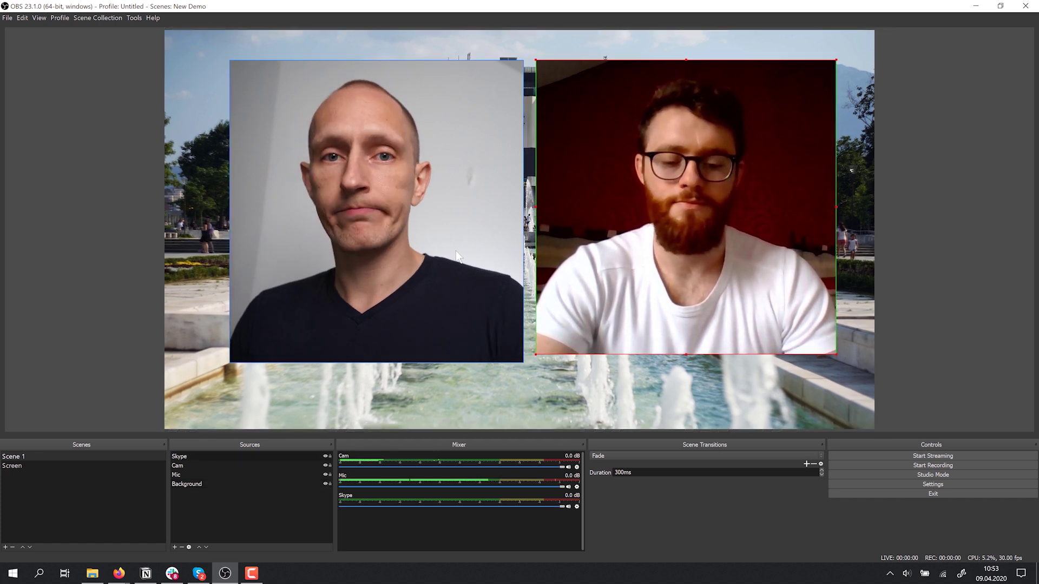
# Switch between the Screen scene and Scene 1 to compare the two layouts.
pyautogui.click(36, 463)
pyautogui.click(39, 455)
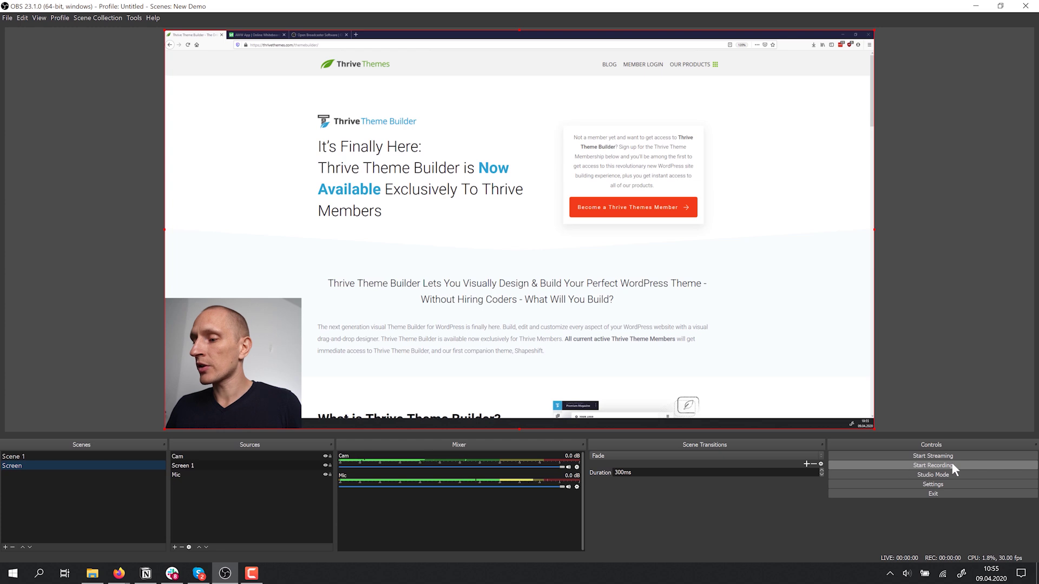
# Review the recording options in the output settings and the service options in the stream settings, and close the settings without changes.
pyautogui.click(933, 484)
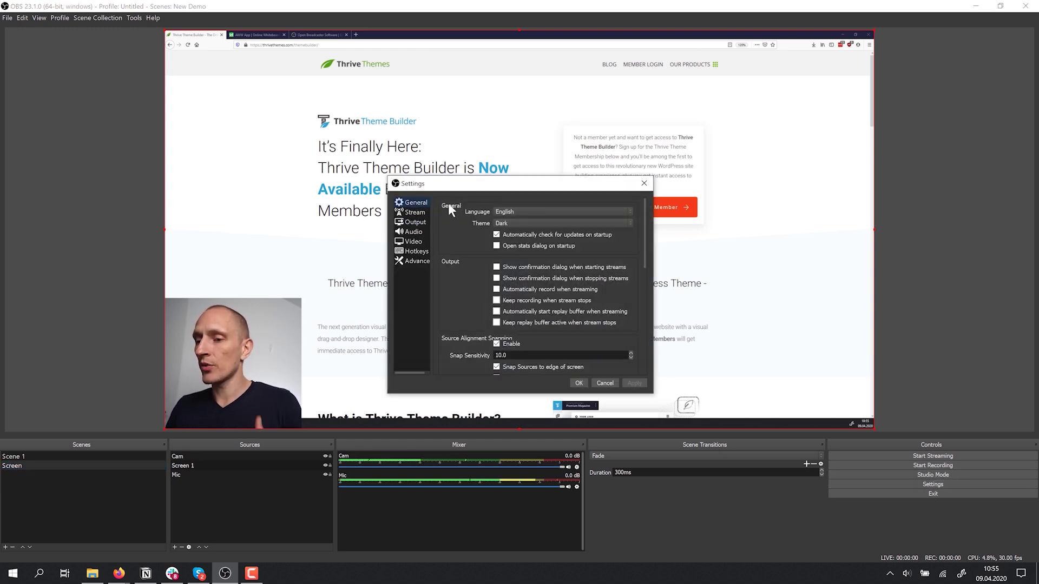
pyautogui.click(418, 222)
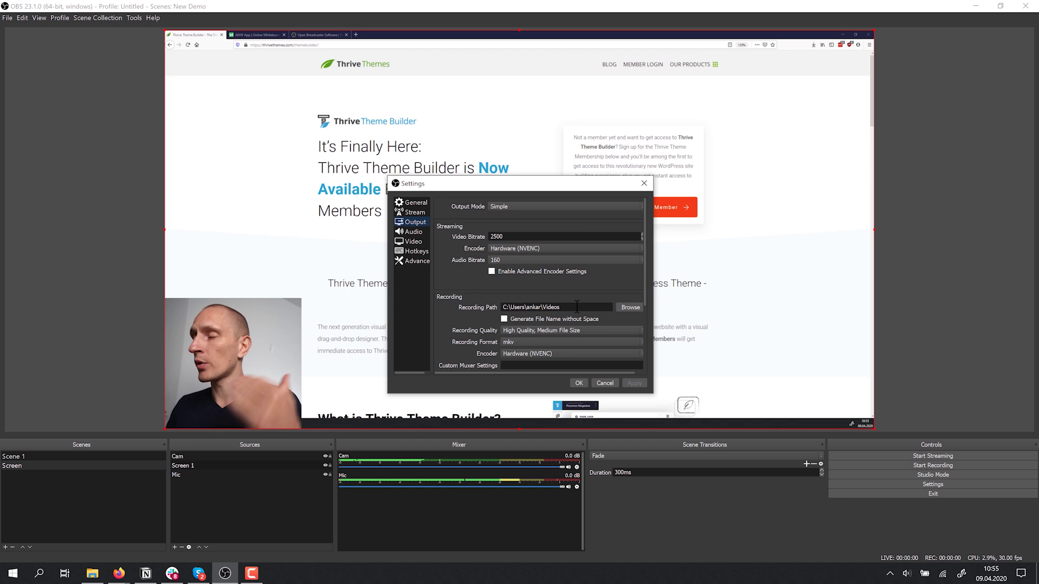
pyautogui.click(420, 213)
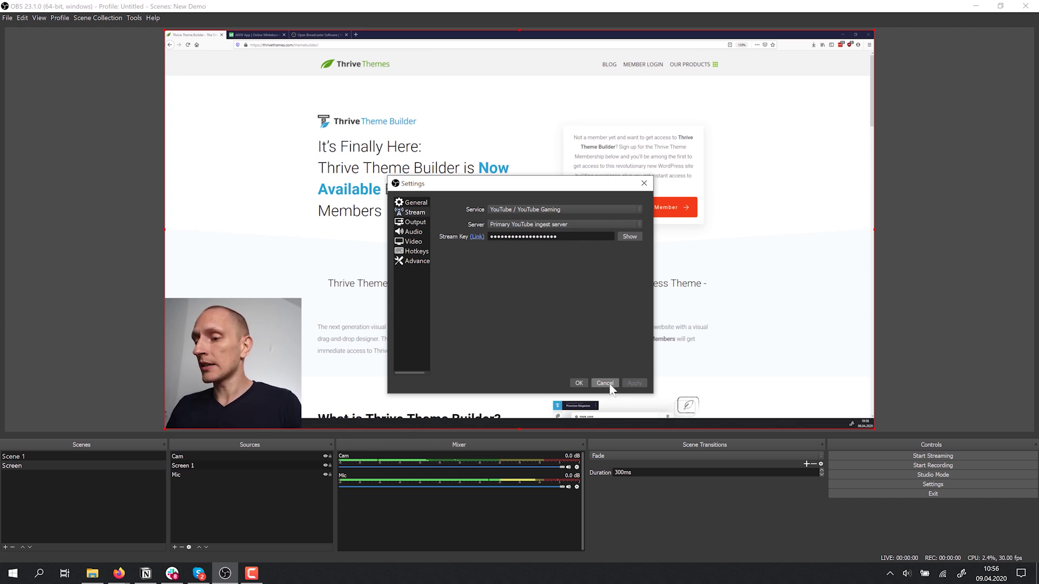
pyautogui.press('Escape')
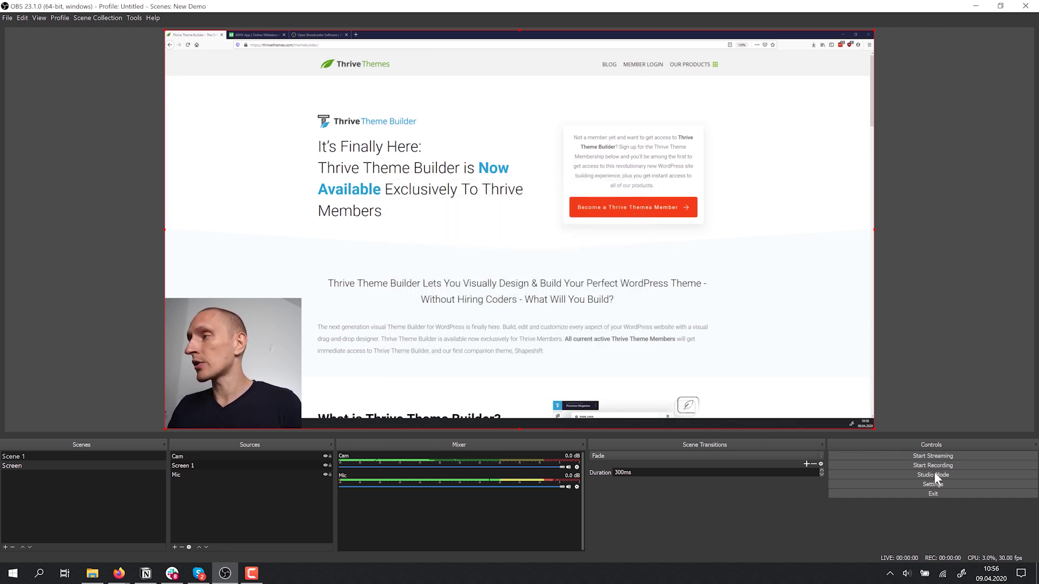